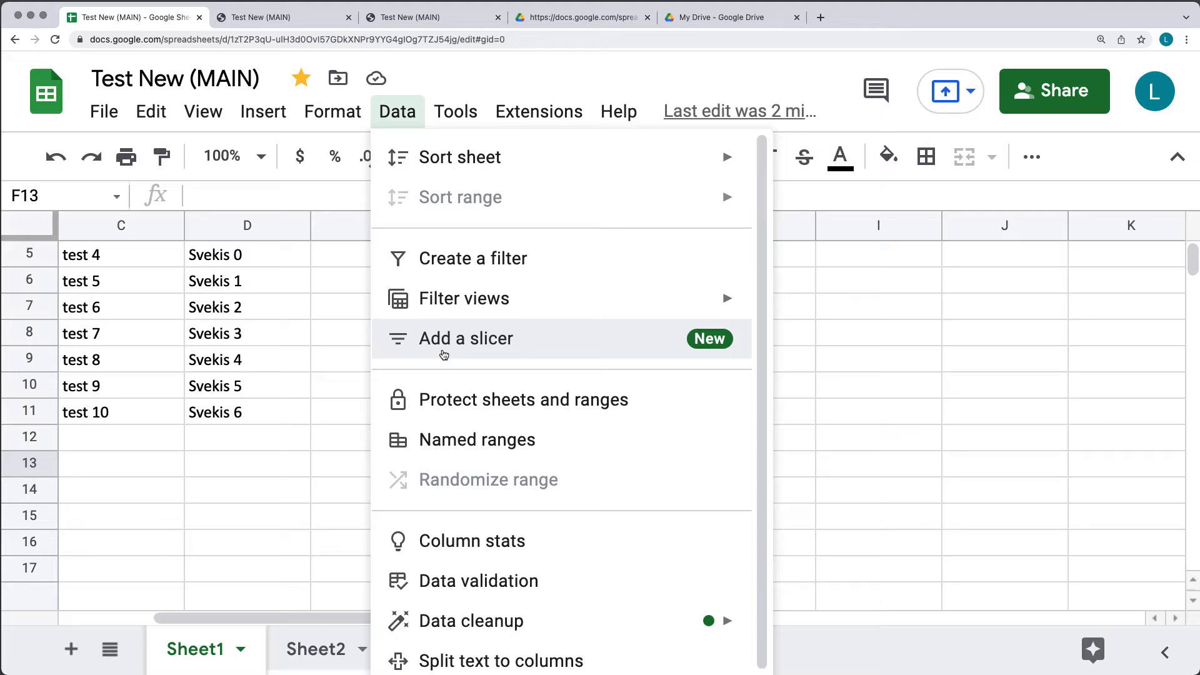
Insert a chart of the values in E2:E11 and close the chart editor.
left_click(855, 356)
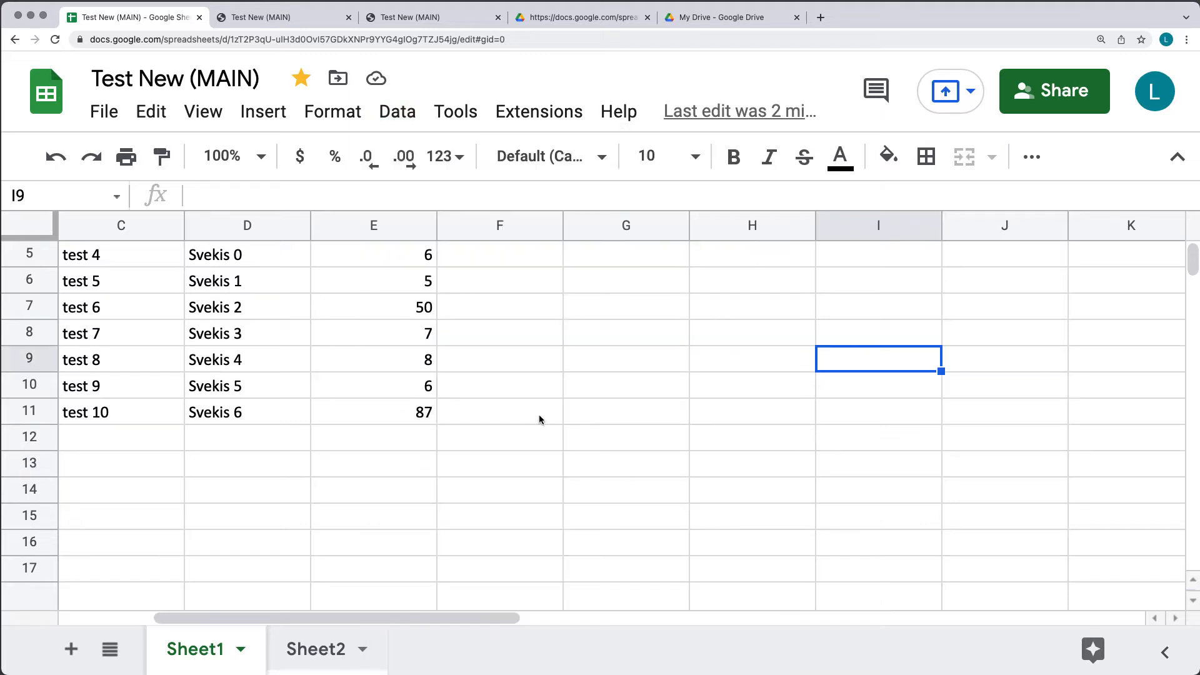
scroll(478, 343, "up", 2)
left_click_drag(410, 286, 409, 509)
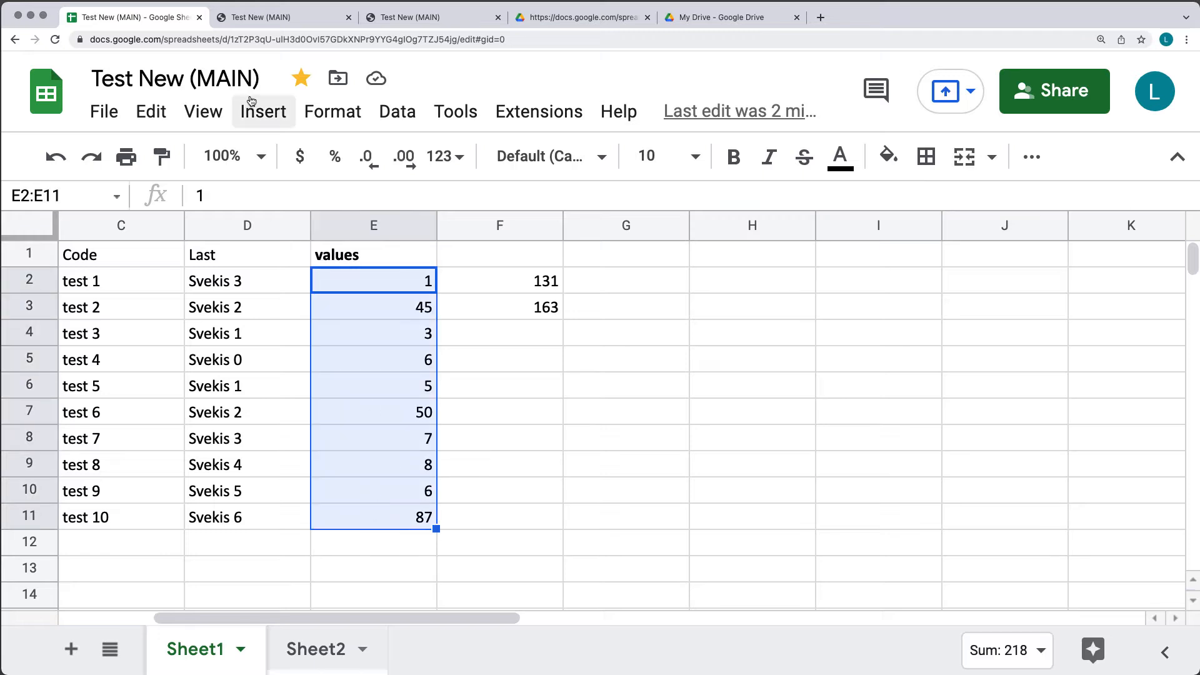
left_click(397, 112)
mouse_move(293, 112)
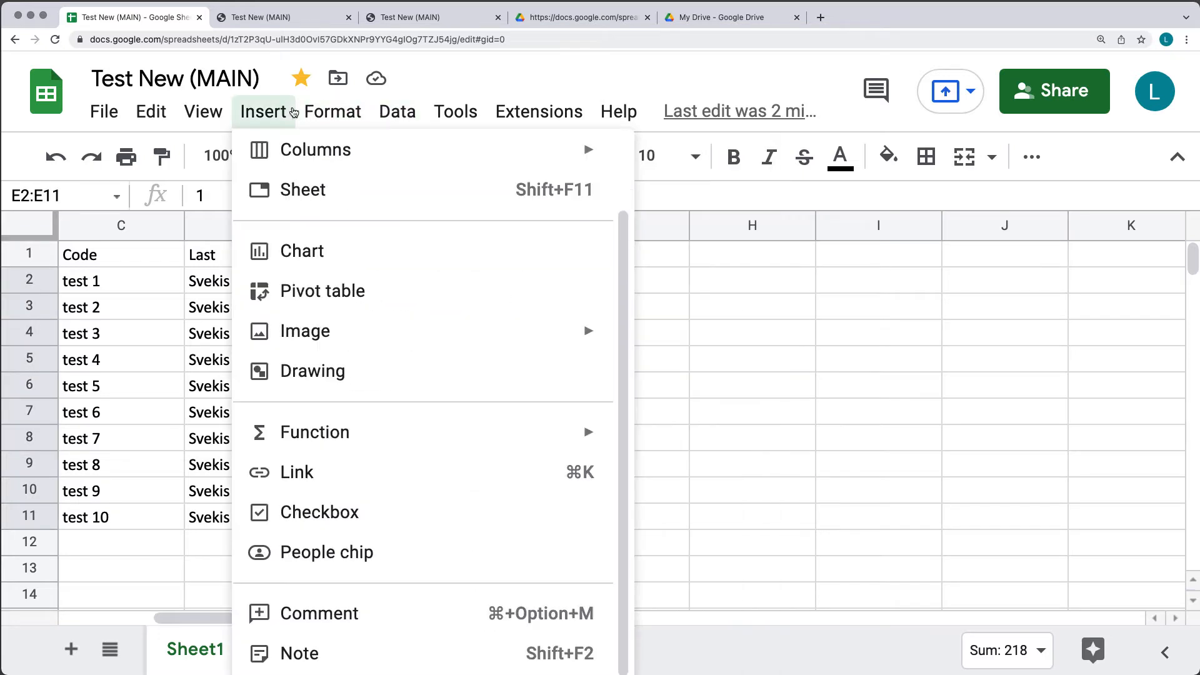
left_click(316, 250)
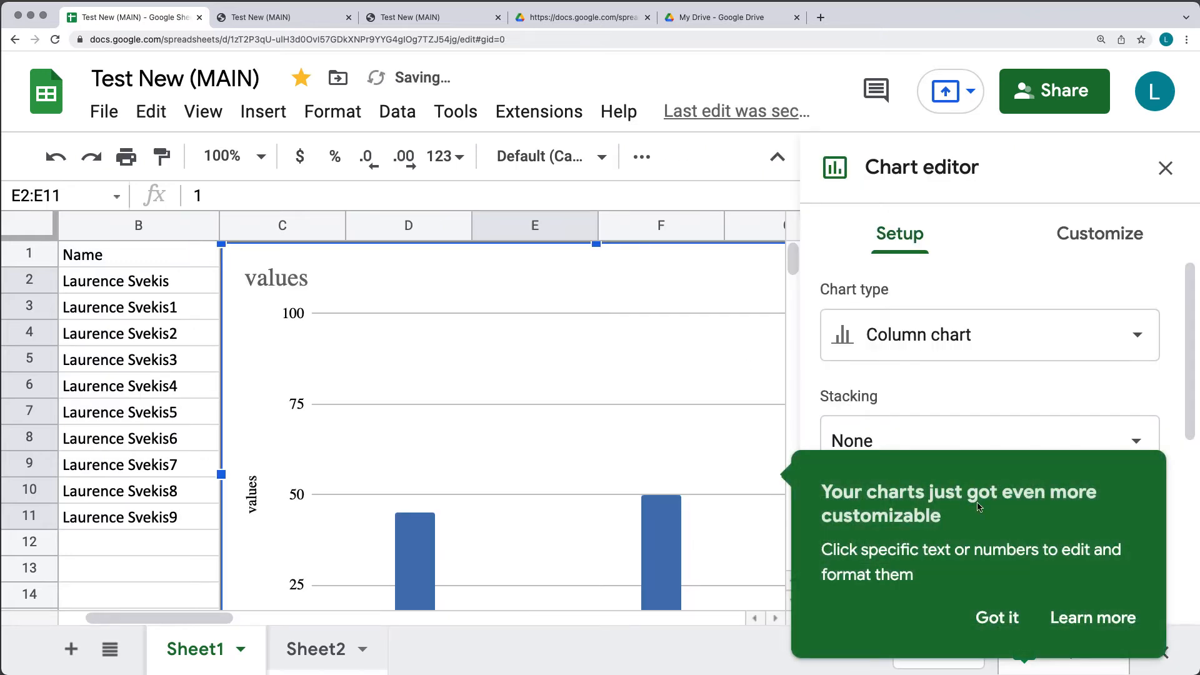
left_click(998, 620)
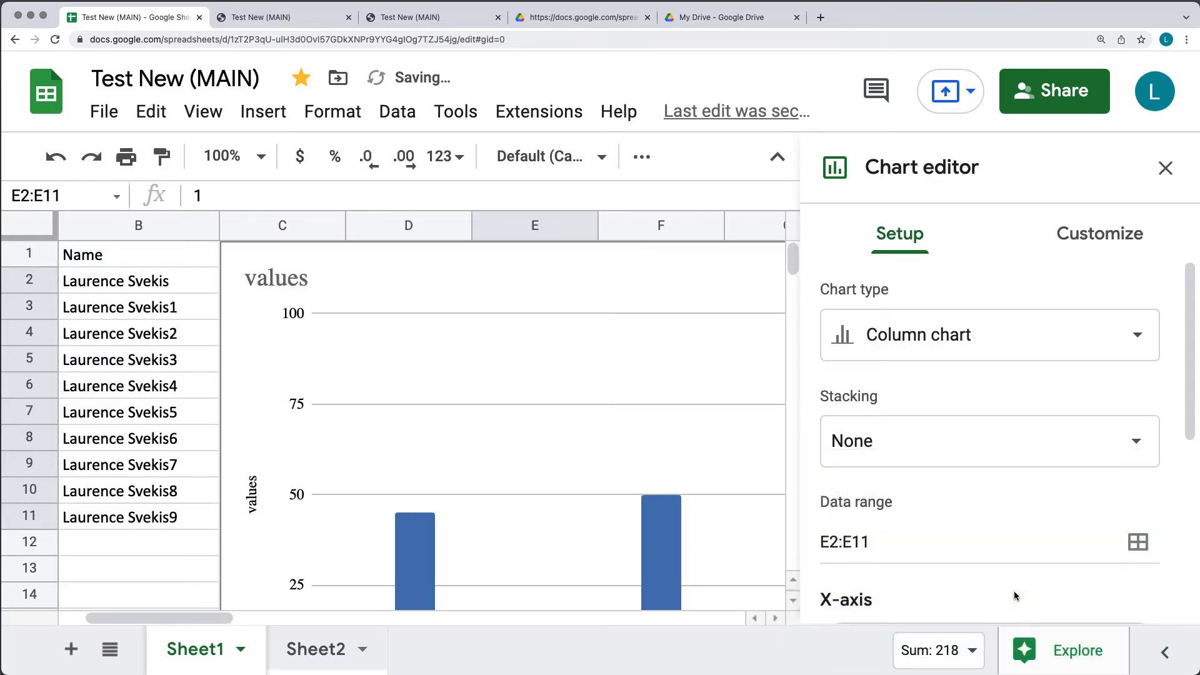
left_click(1164, 168)
Shrink the column chart and place it beside the values, over columns F to H around rows 5 to 11.
left_click(669, 348)
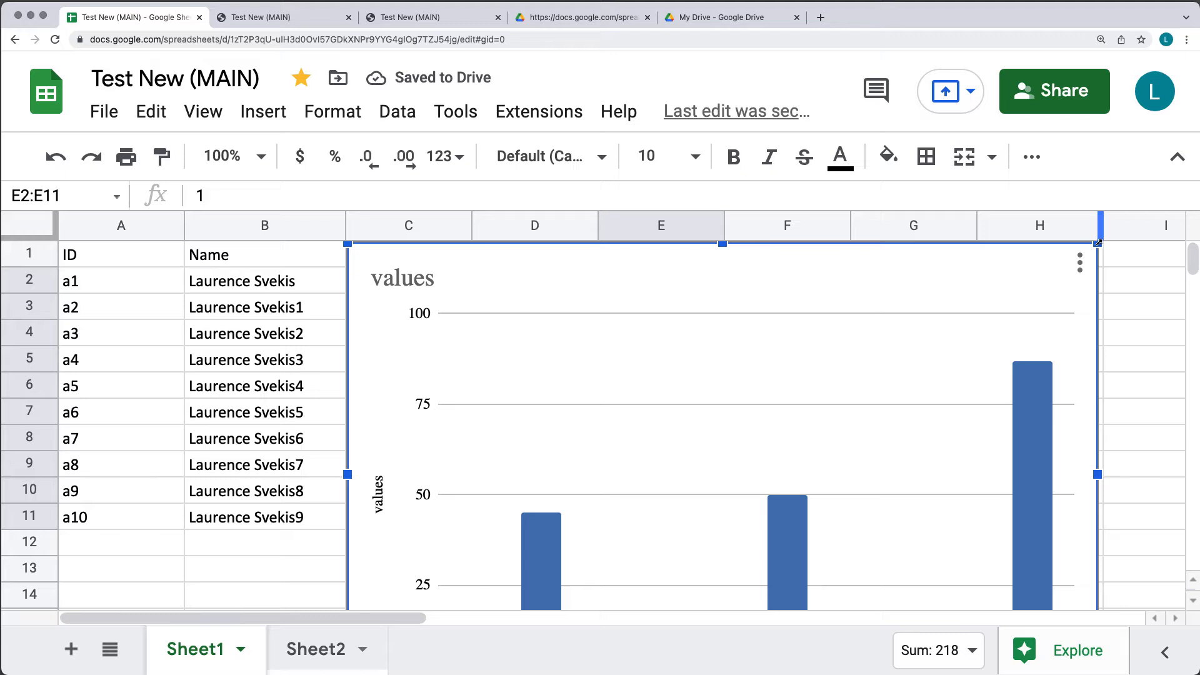
left_click_drag(1099, 243, 638, 456)
left_click_drag(425, 565, 829, 374)
Change the values chart from a column chart to a pie chart and close the chart editor.
left_click(1012, 284)
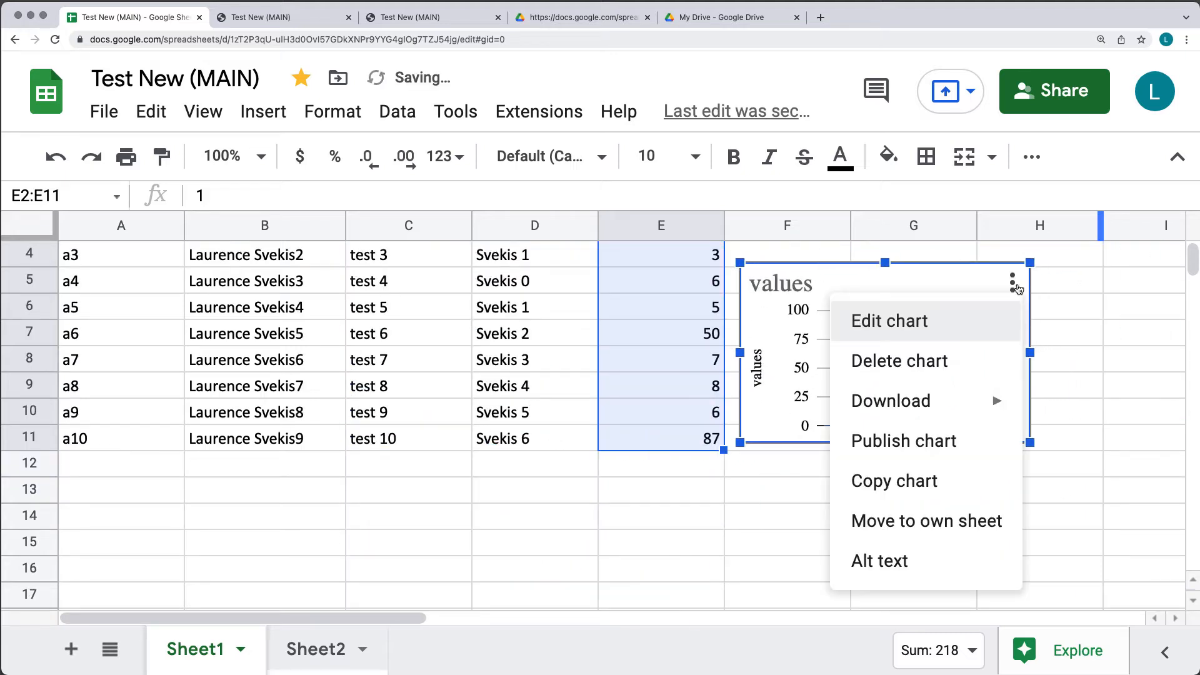
left_click(959, 317)
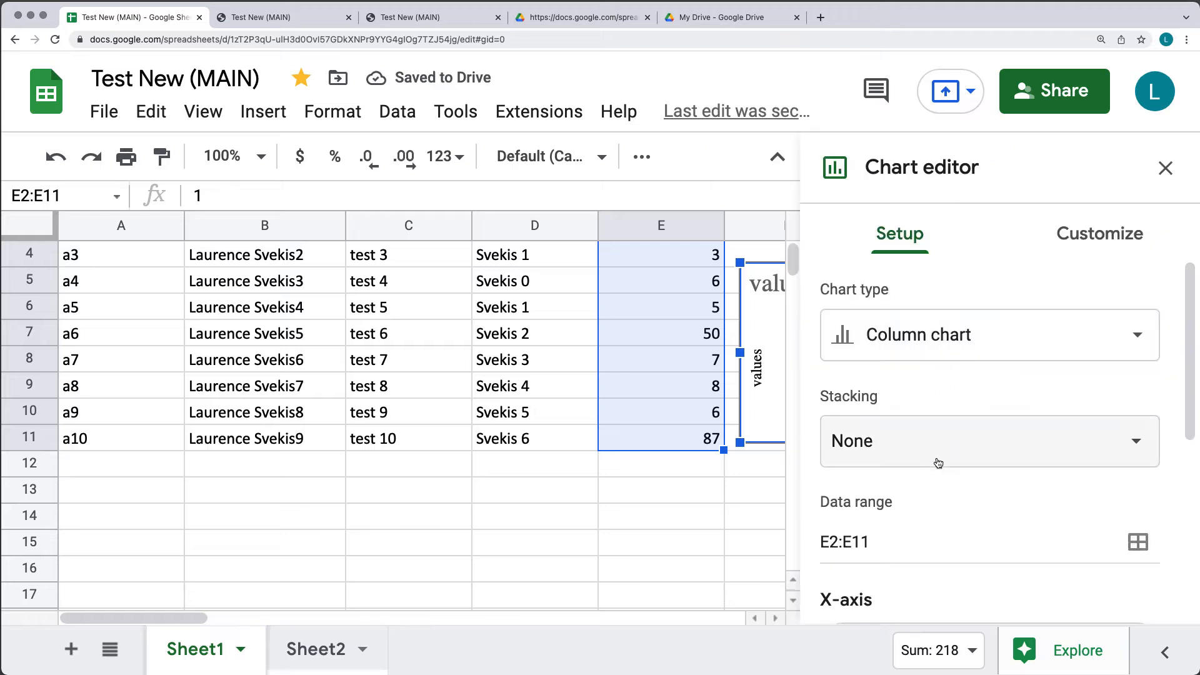
left_click(944, 340)
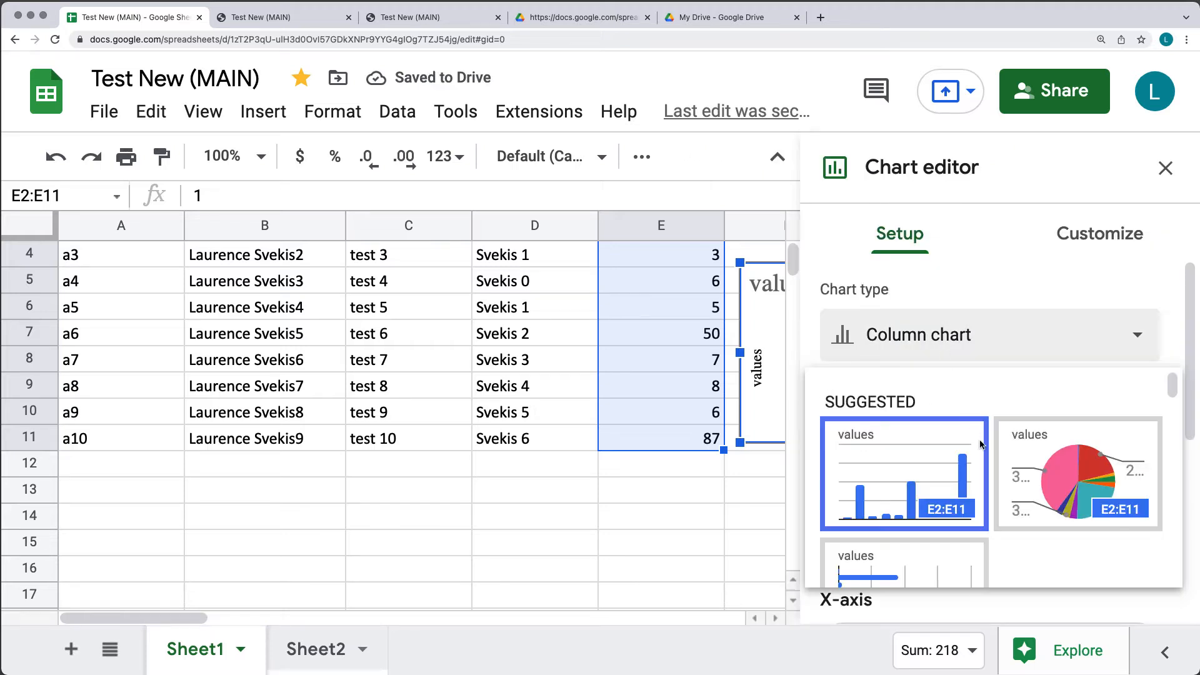
scroll(1050, 468, "down", 1)
left_click(1073, 414)
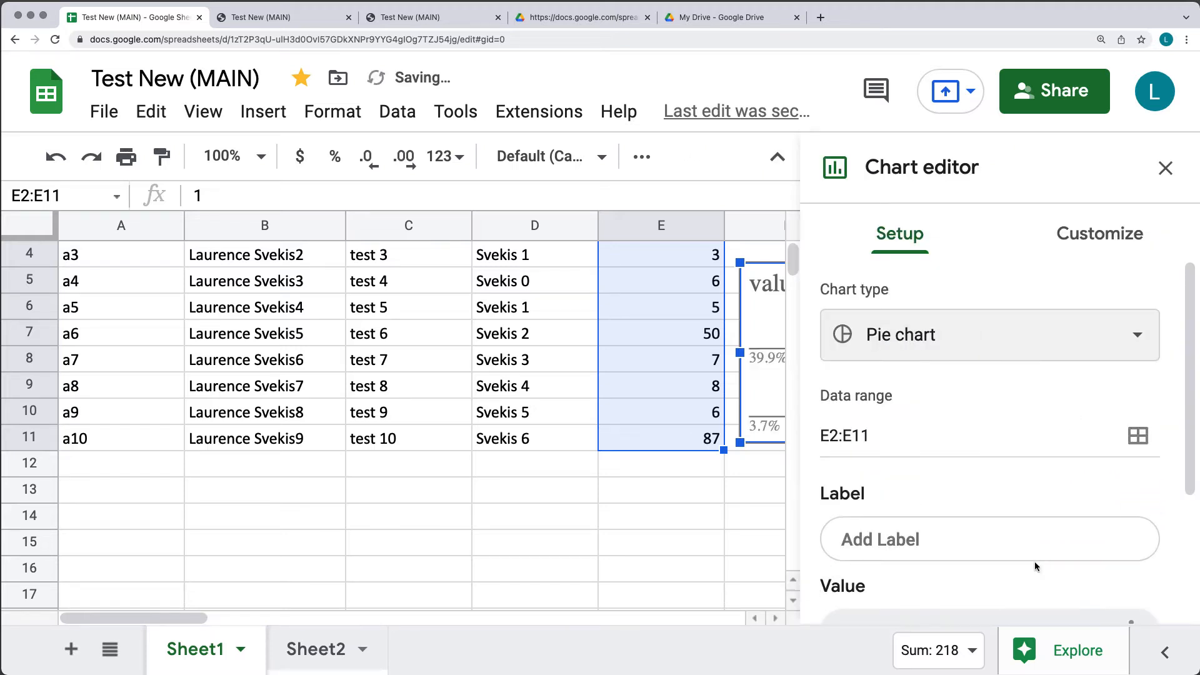
scroll(987, 539, "down", 3)
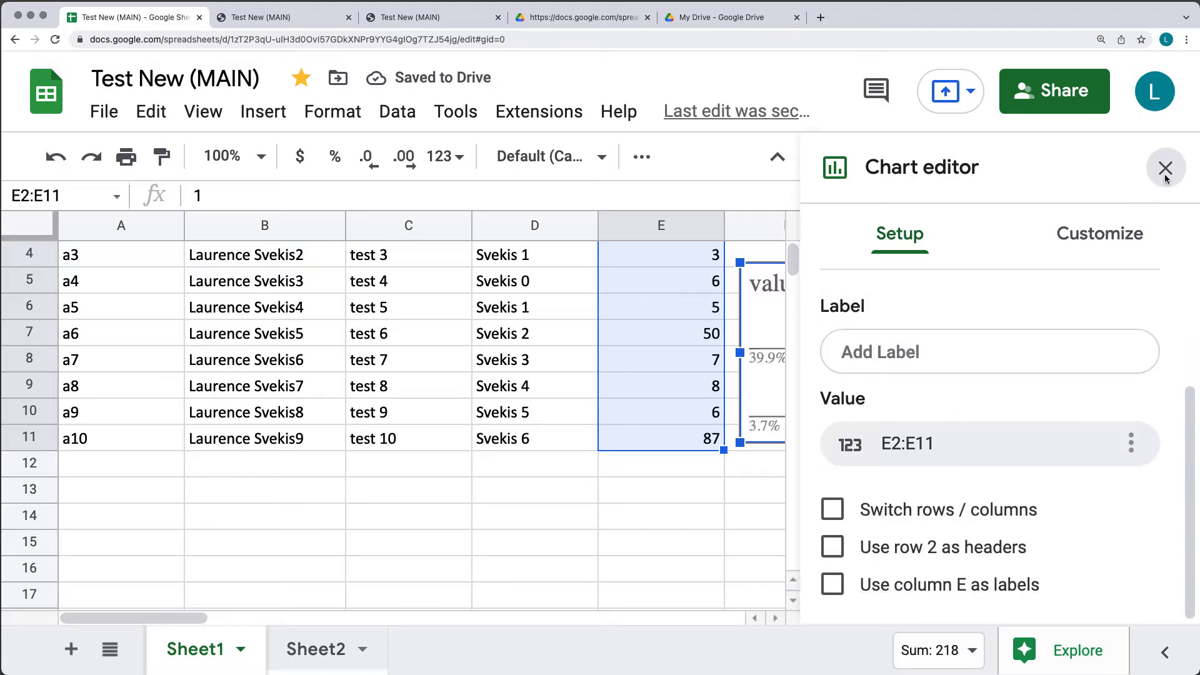
left_click(1166, 168)
left_click(906, 493)
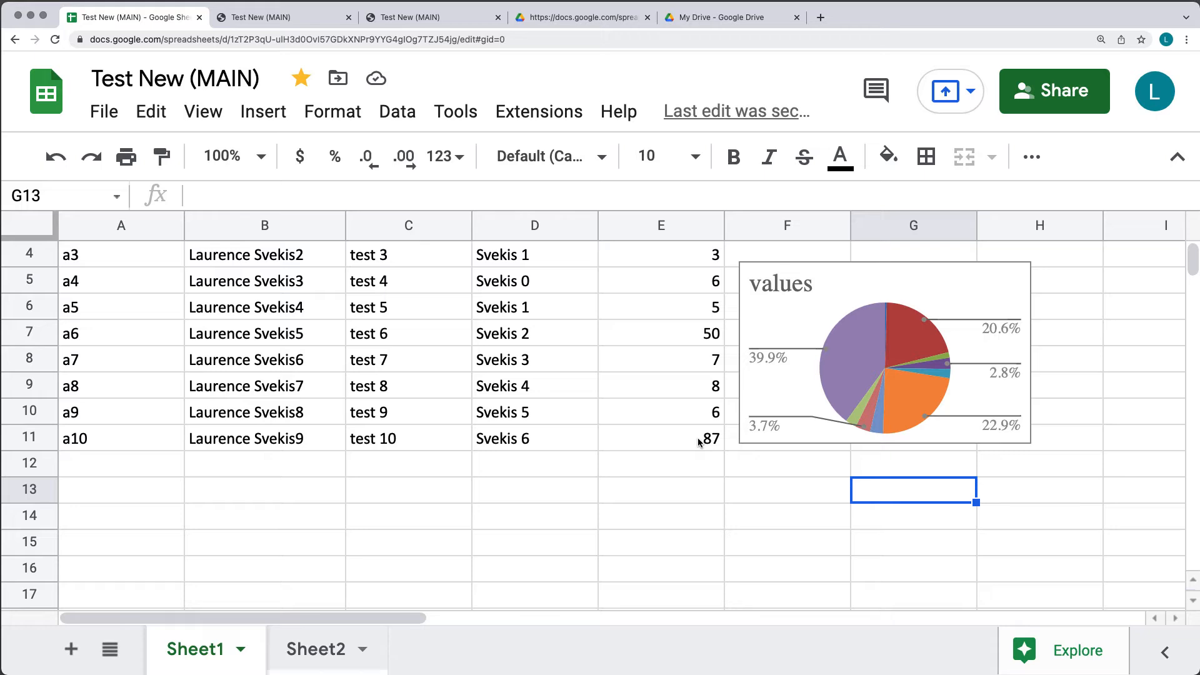
Add a slicer with the data range Sheet1!E2:E11 and close its settings.
left_click(766, 467)
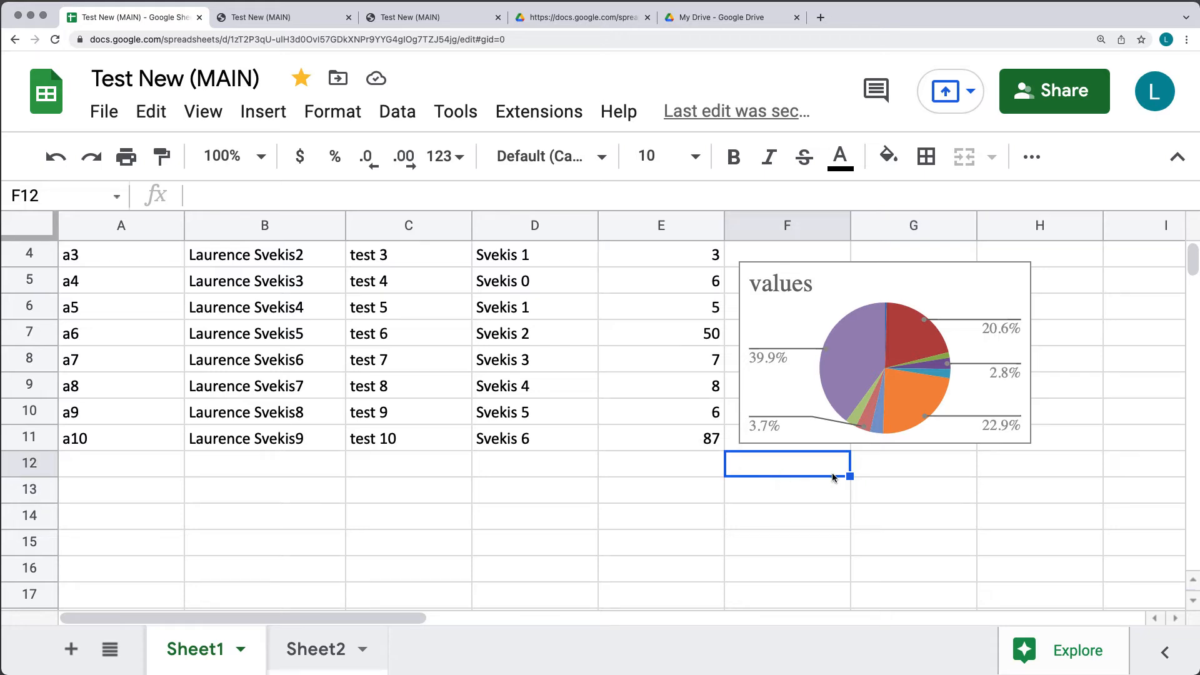
left_click(397, 119)
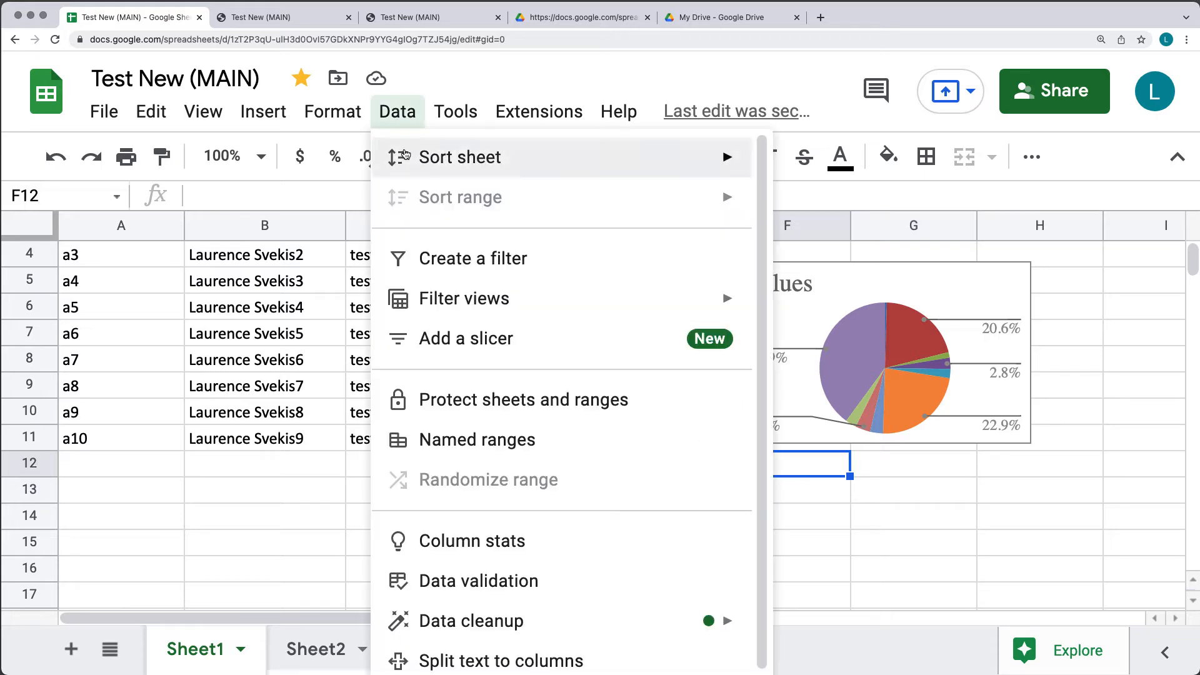
left_click(475, 344)
left_click(905, 325)
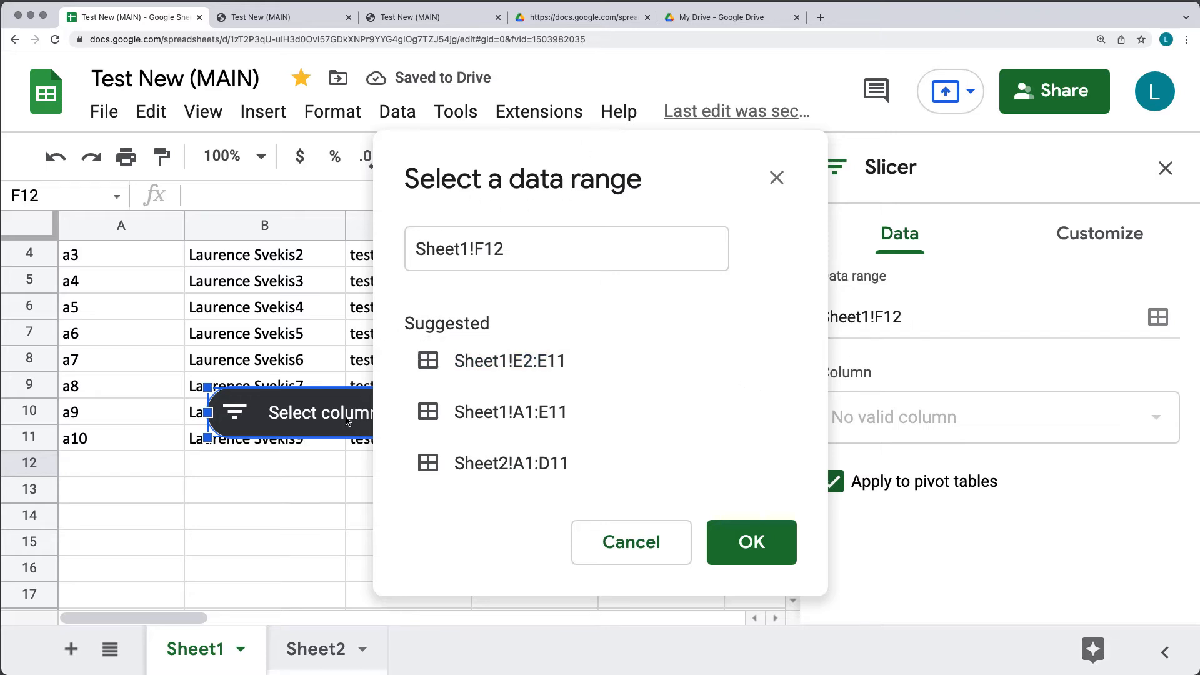
left_click_drag(472, 158, 924, 182)
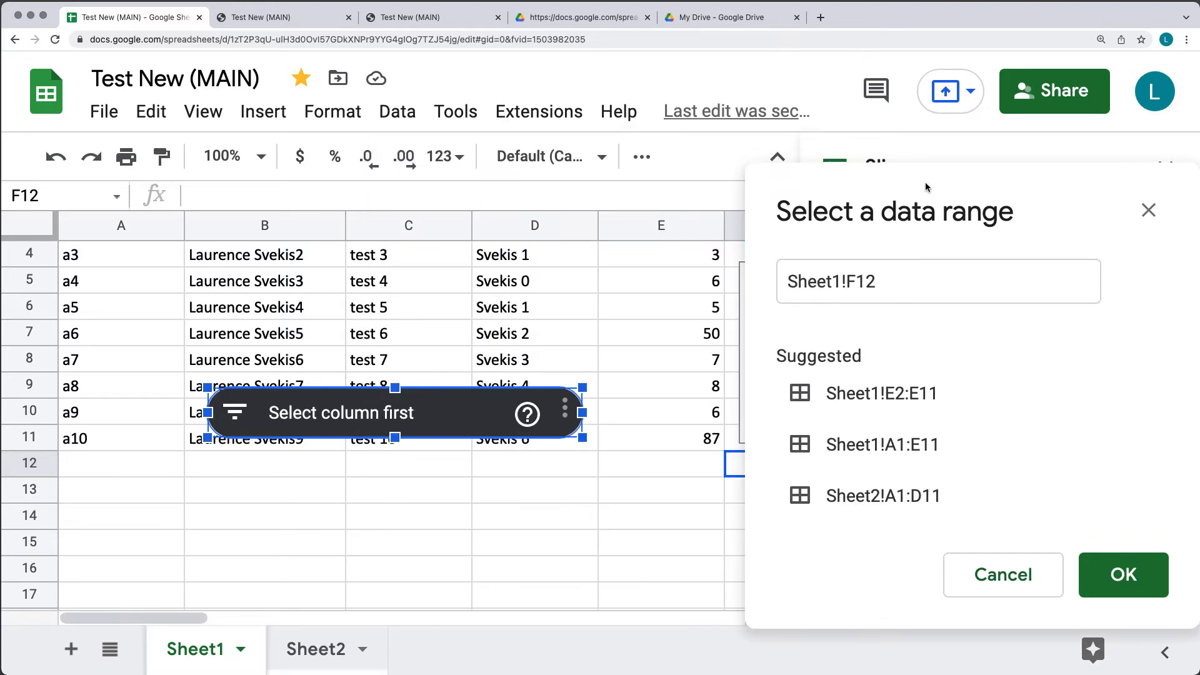
scroll(657, 380, "up", 2)
left_click_drag(670, 276, 683, 518)
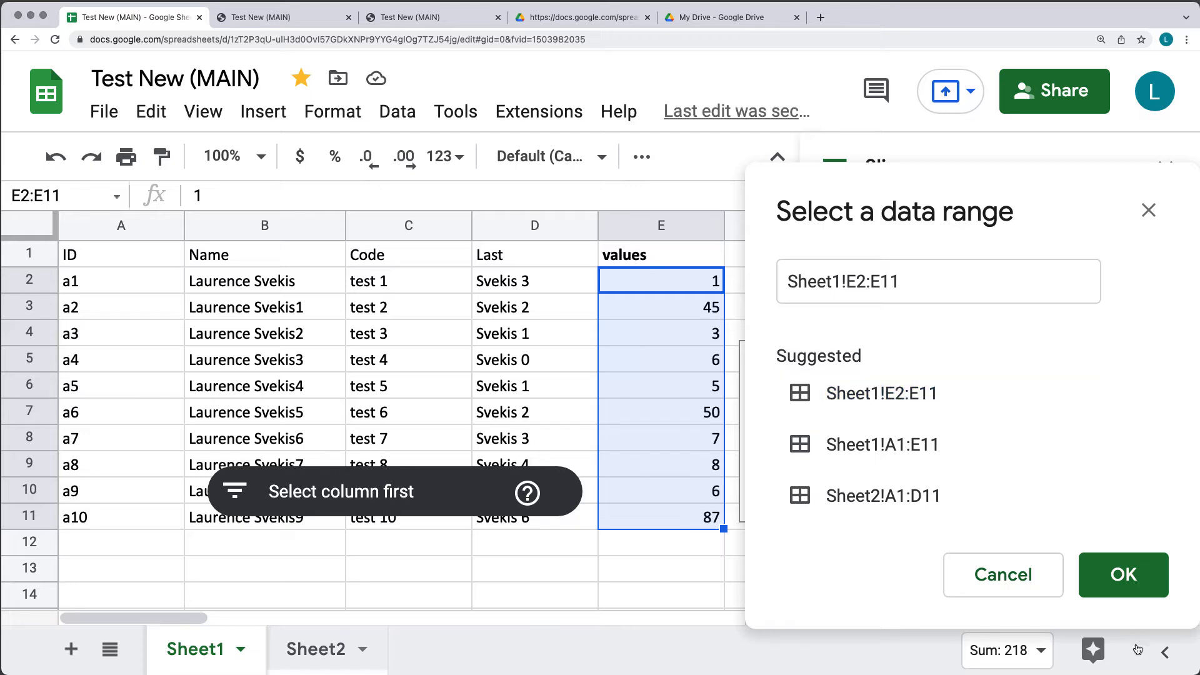
left_click(1117, 583)
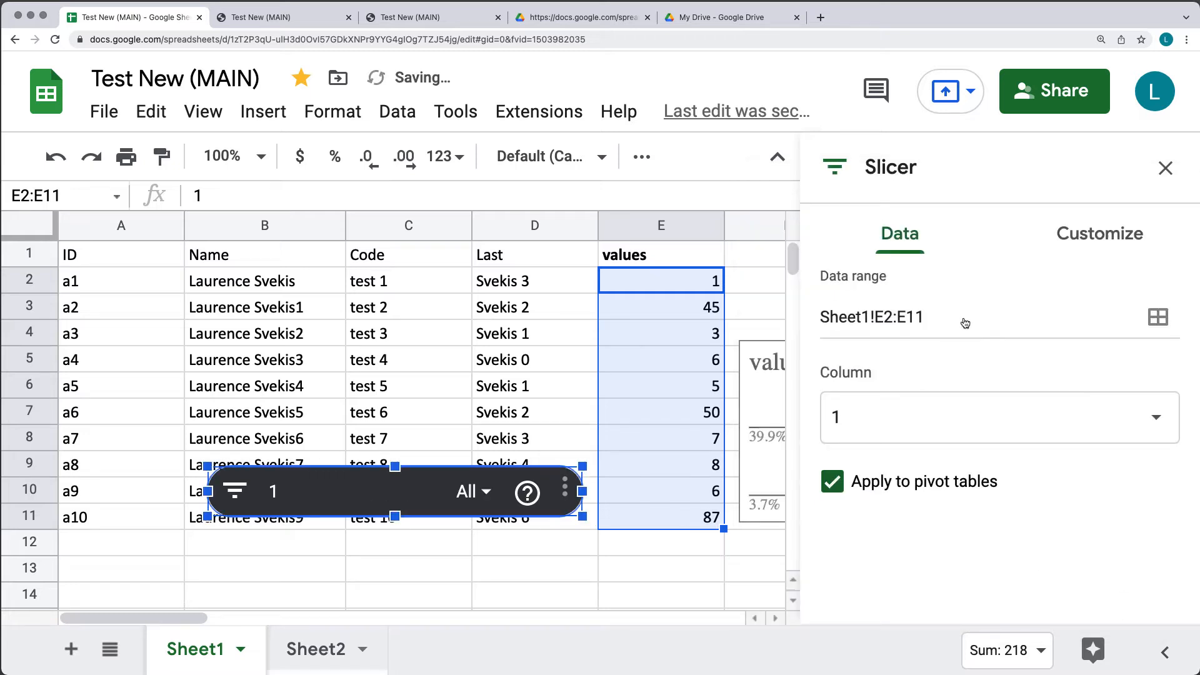
left_click(1164, 168)
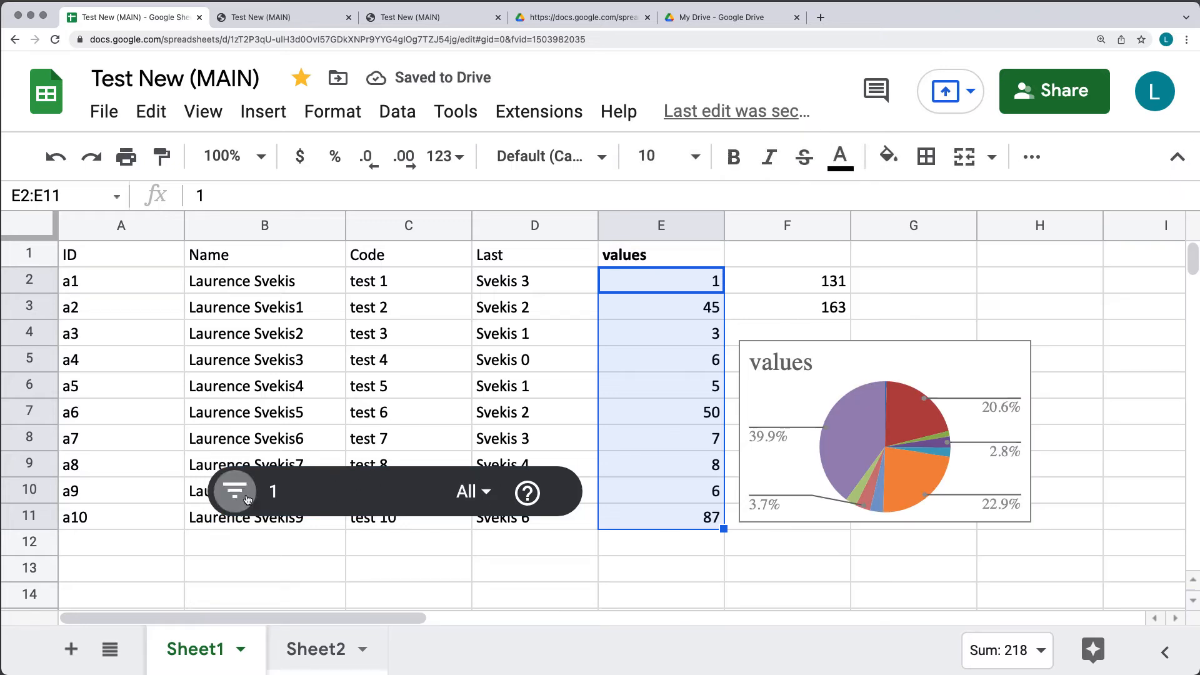
Move the slicer off the data table to just below the pie chart.
left_click(381, 580)
left_click(408, 502)
left_click_drag(408, 502, 853, 575)
scroll(1092, 474, "down", 5)
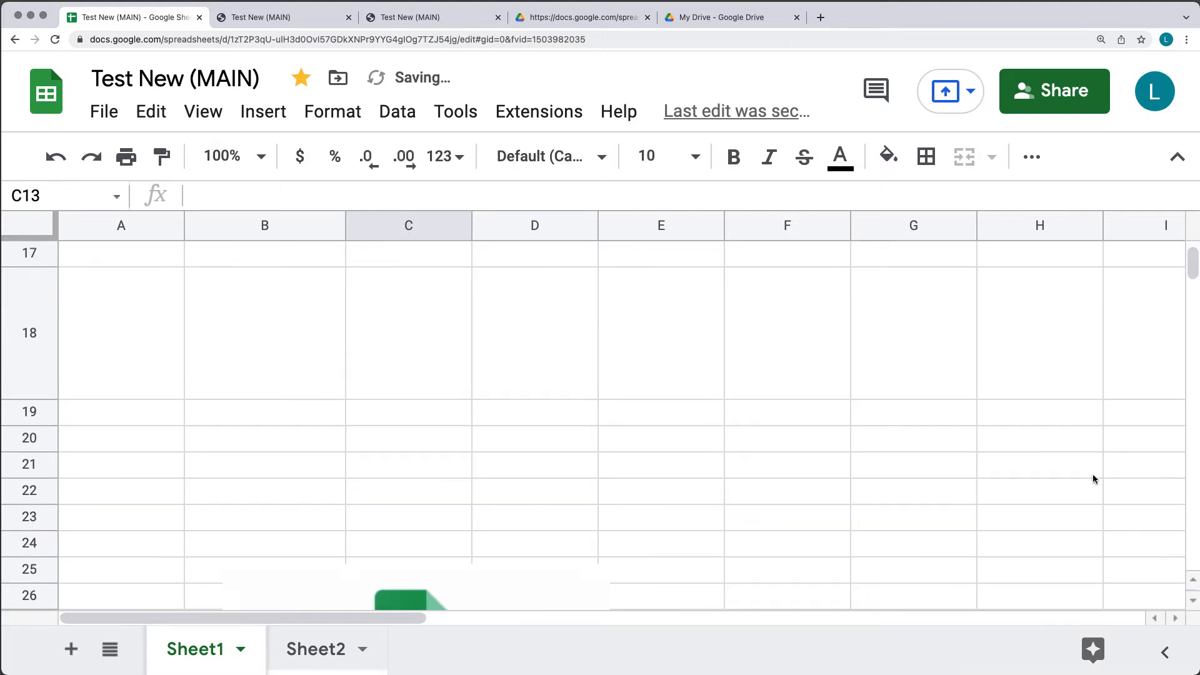
scroll(1092, 474, "up", 5)
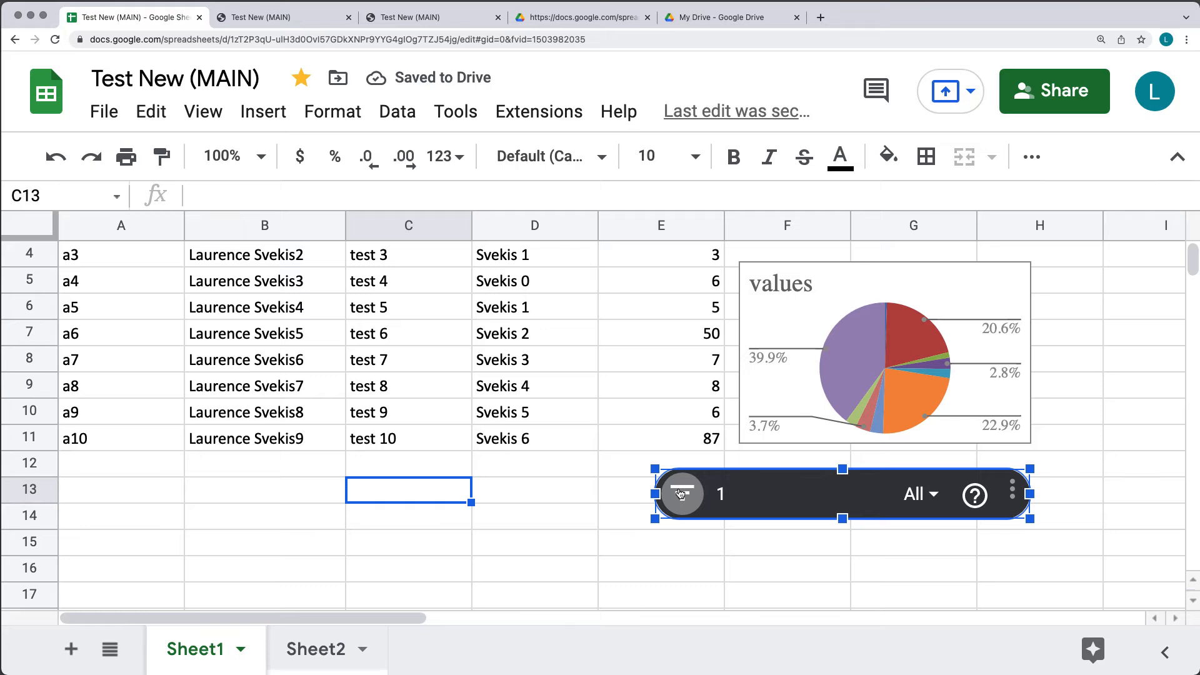
Filter the slicer by values to keep only 3 and 5, and move the slicer back below the pie chart.
left_click(913, 497)
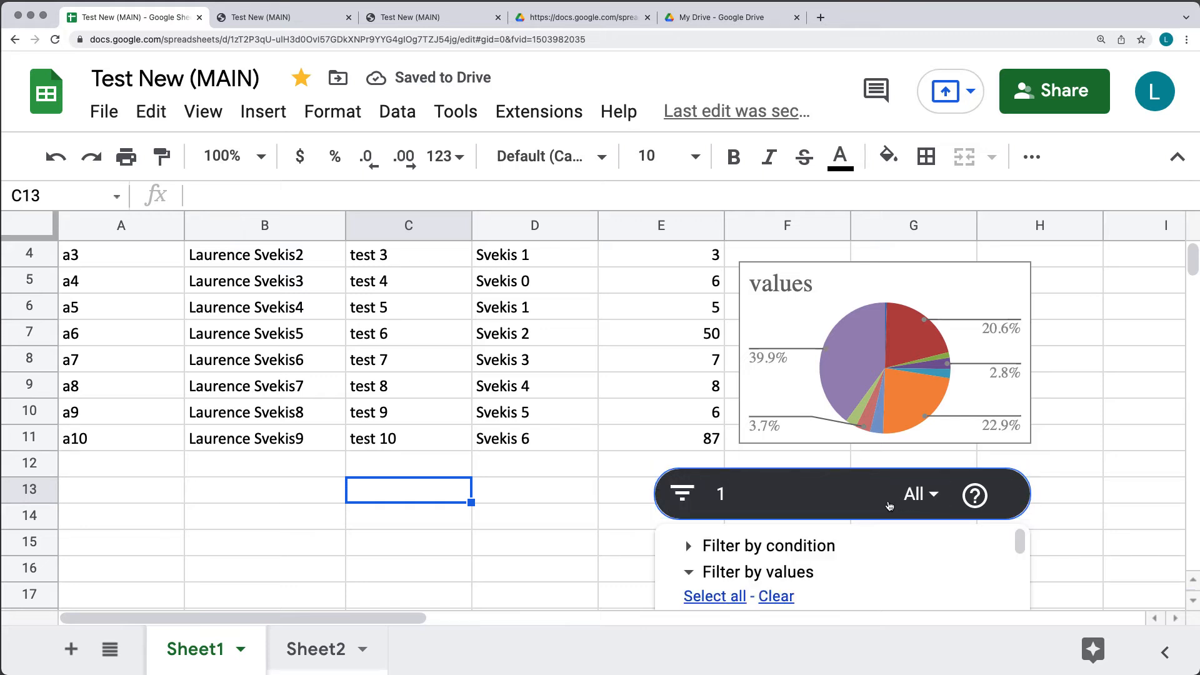
scroll(890, 500, "down", 5)
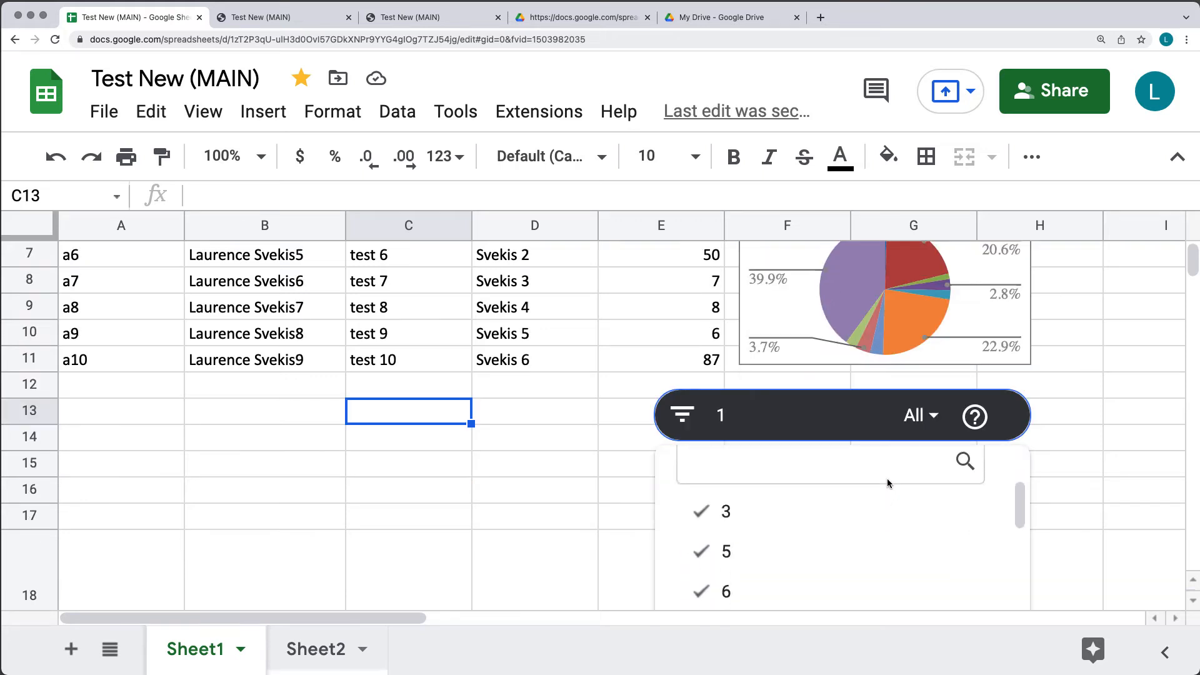
scroll(887, 482, "down", 2)
scroll(888, 482, "up", 5)
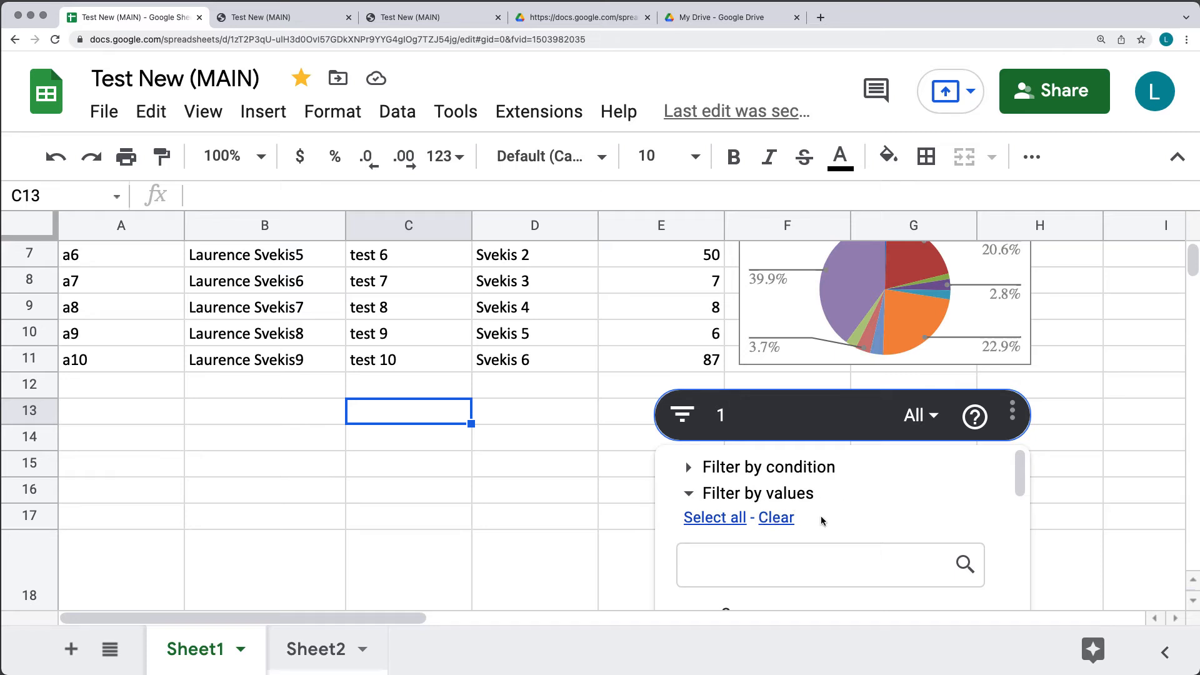
scroll(820, 520, "down", 1)
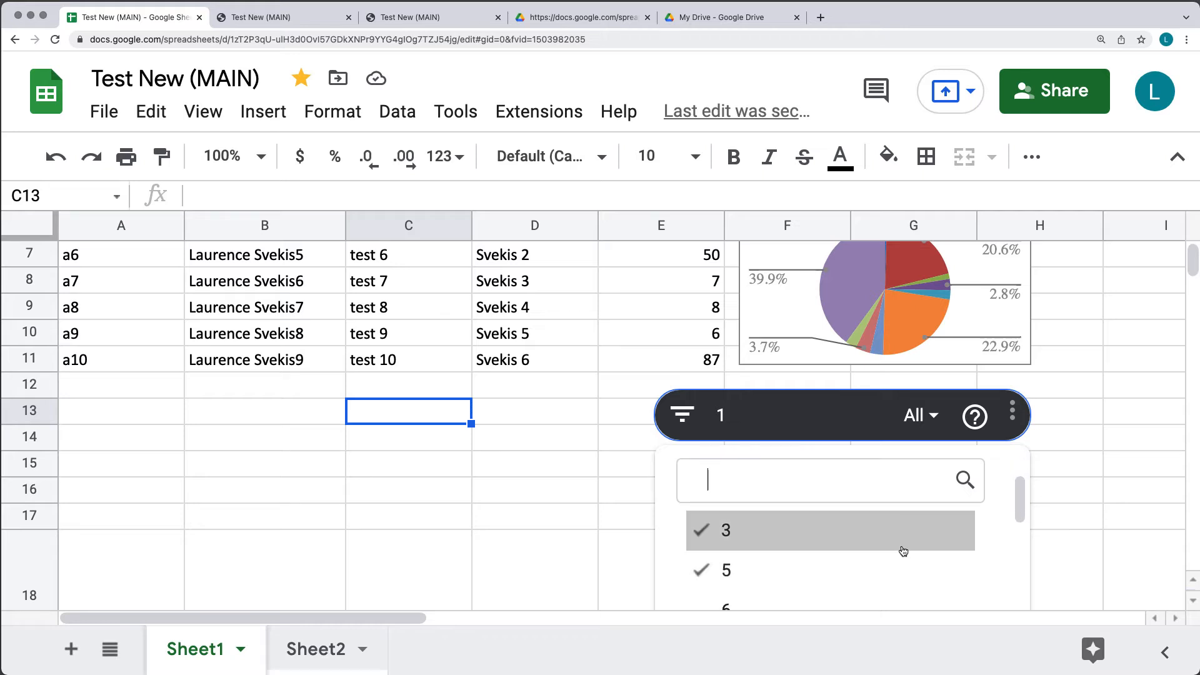
scroll(902, 550, "down", 5)
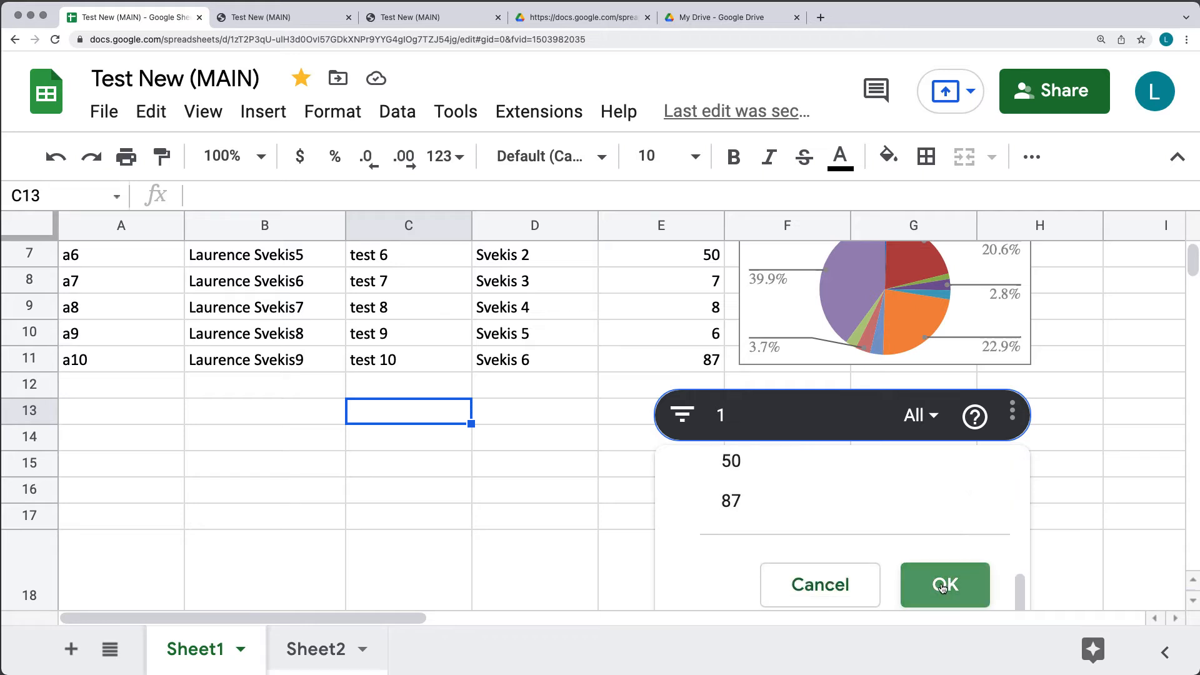
left_click(943, 585)
scroll(1029, 464, "up", 2)
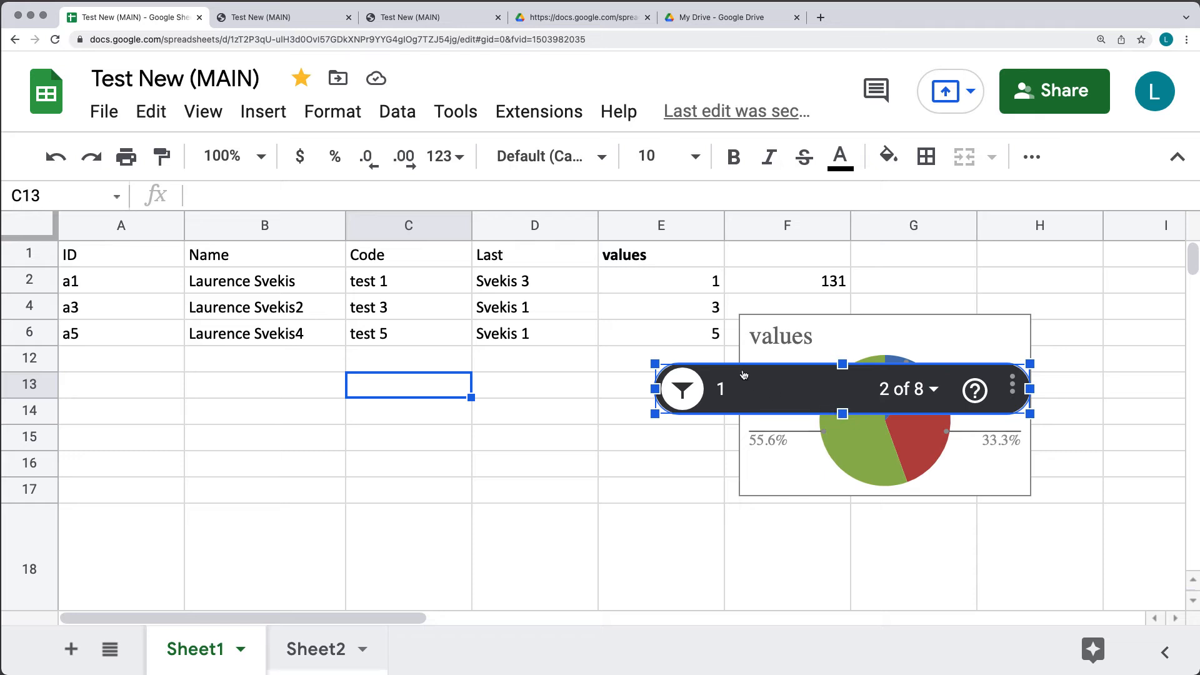
left_click_drag(743, 375, 737, 532)
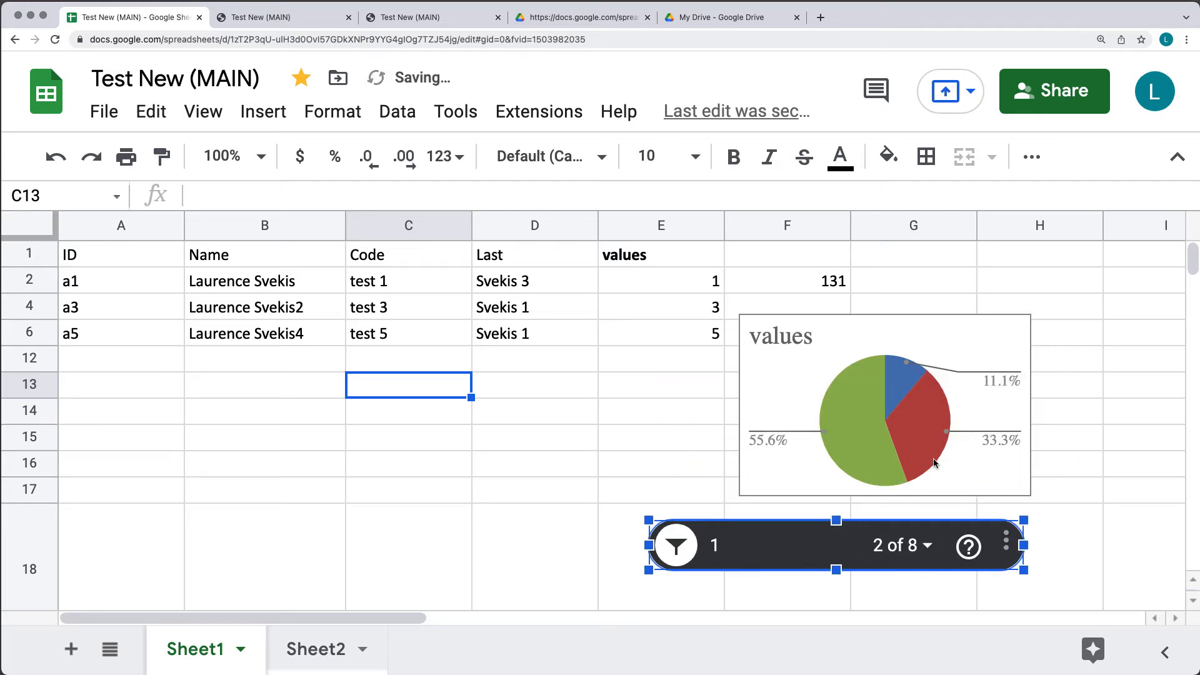
Set the slicer's filter by condition to Is not empty and apply it.
left_click(927, 550)
scroll(743, 525, "down", 3)
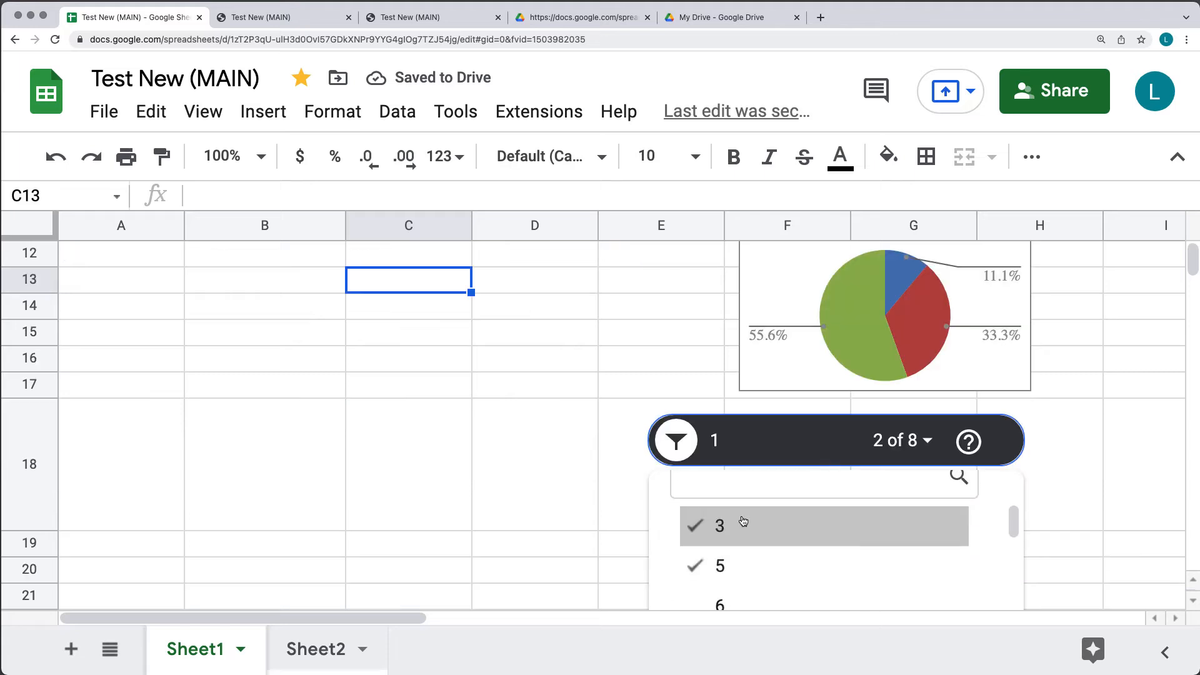
scroll(800, 523, "down", 1)
scroll(806, 524, "up", 5)
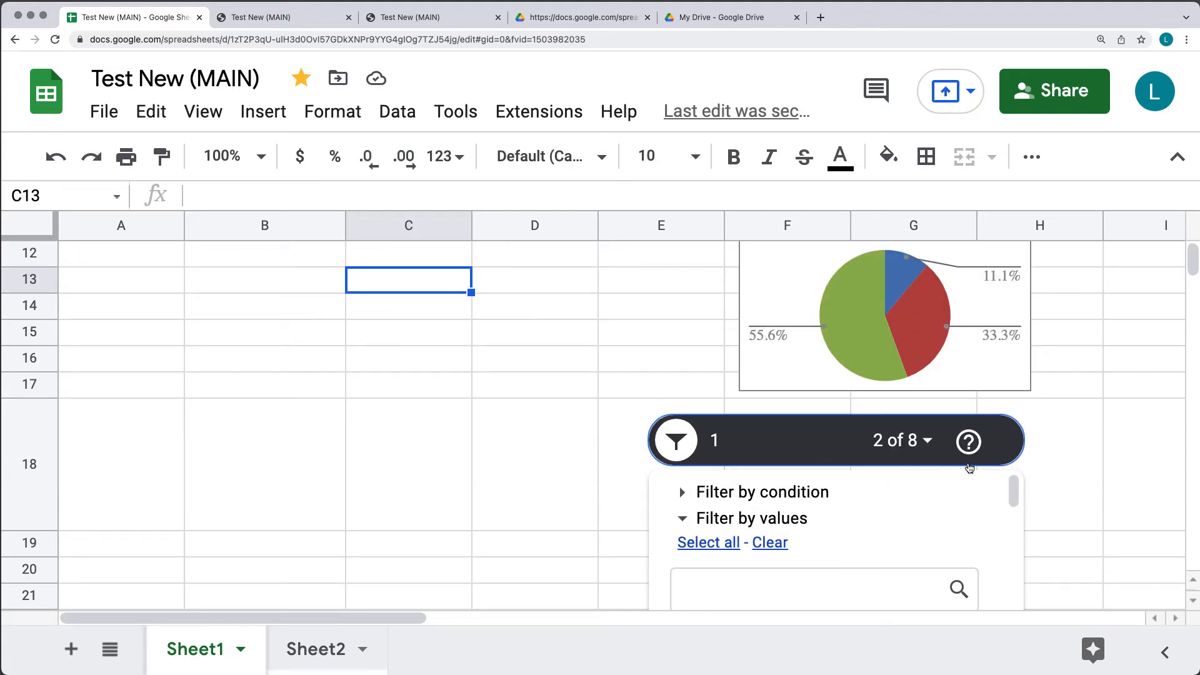
left_click(685, 494)
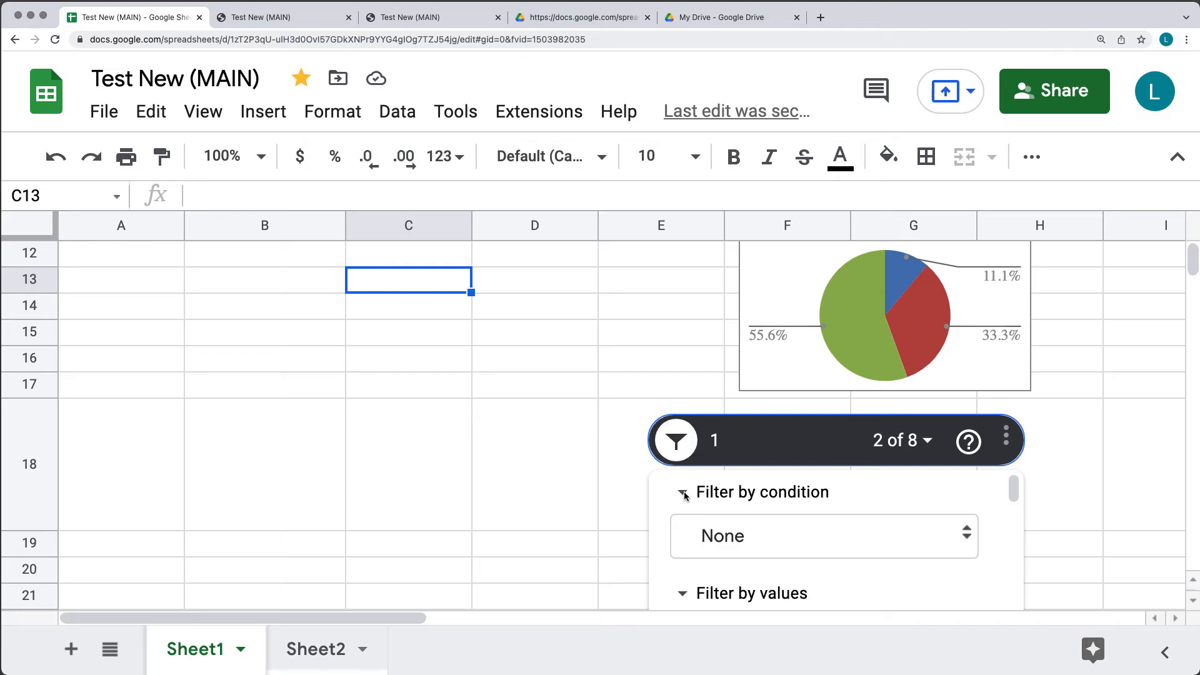
left_click(744, 541)
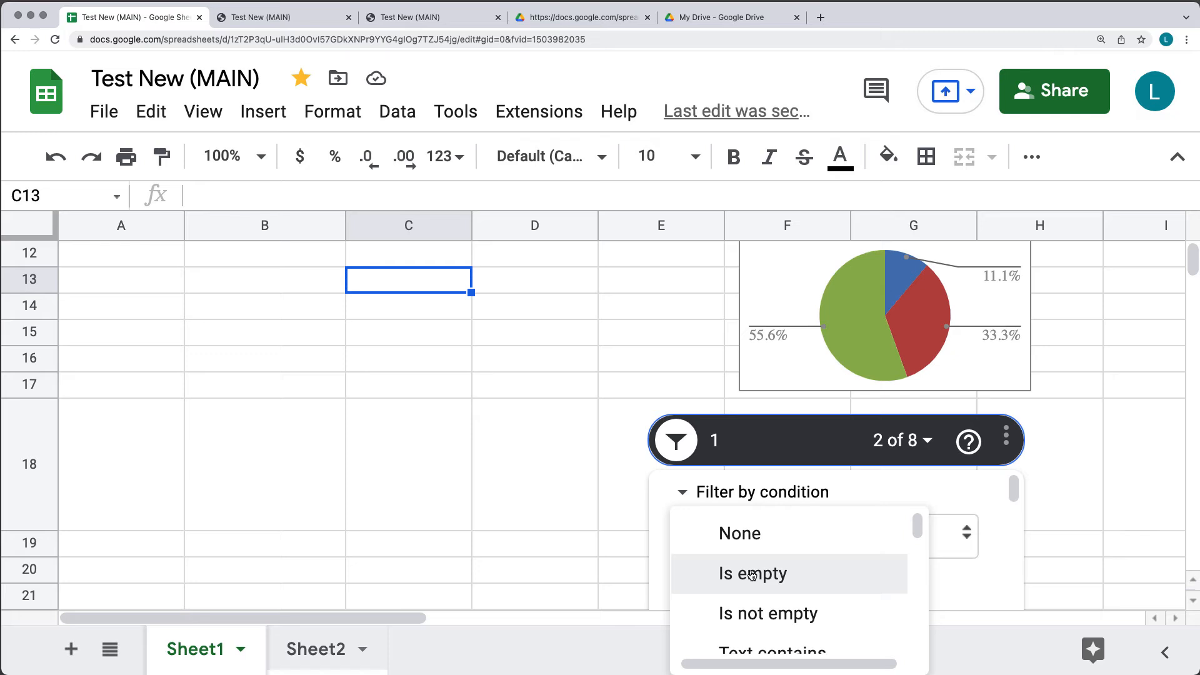
left_click(756, 613)
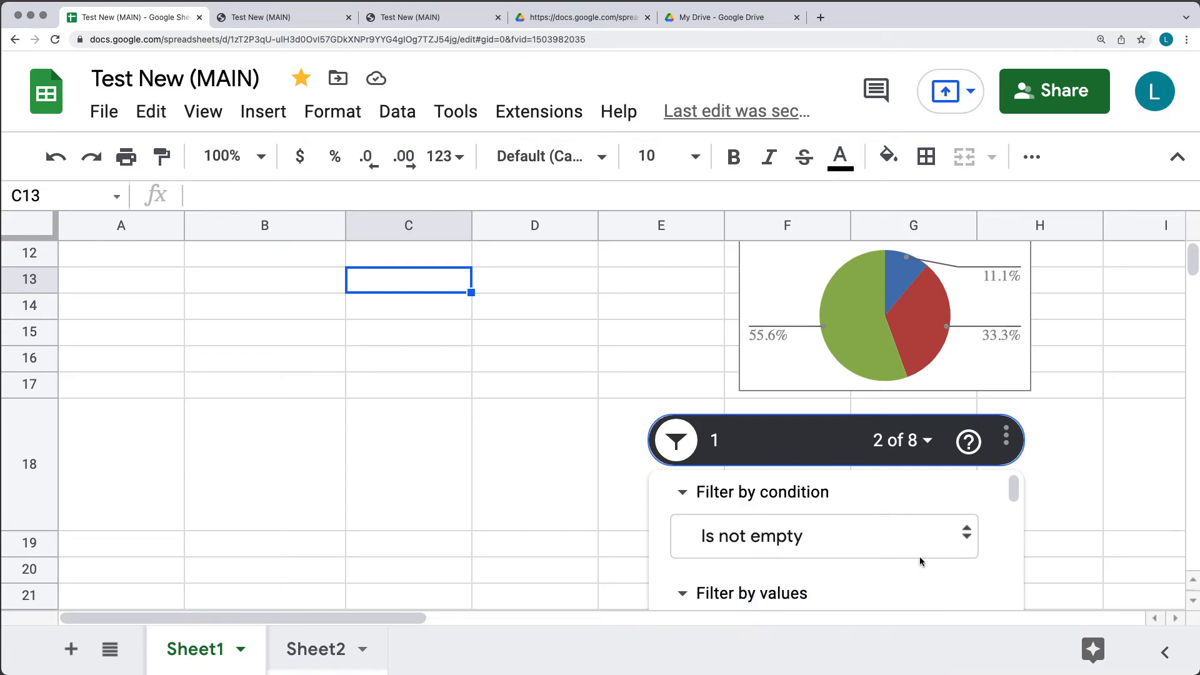
scroll(920, 552, "down", 5)
scroll(921, 547, "down", 5)
left_click(950, 588)
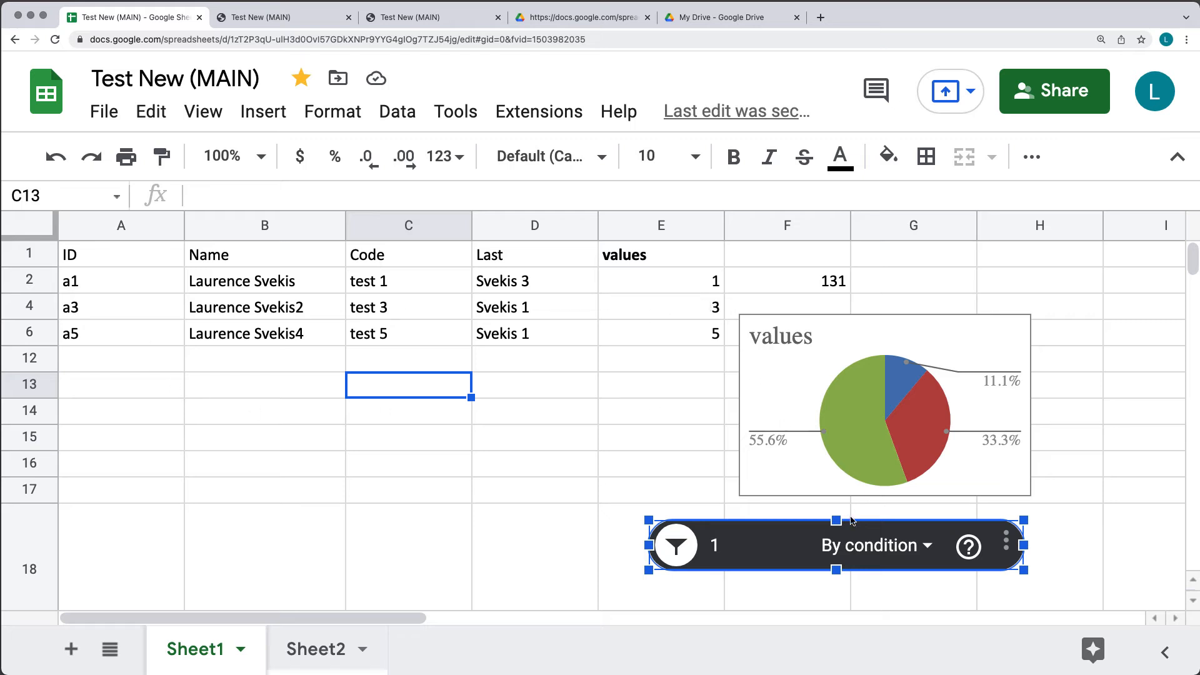
Open the slicer's settings and change its title to Sliced Chart.
left_click(927, 553)
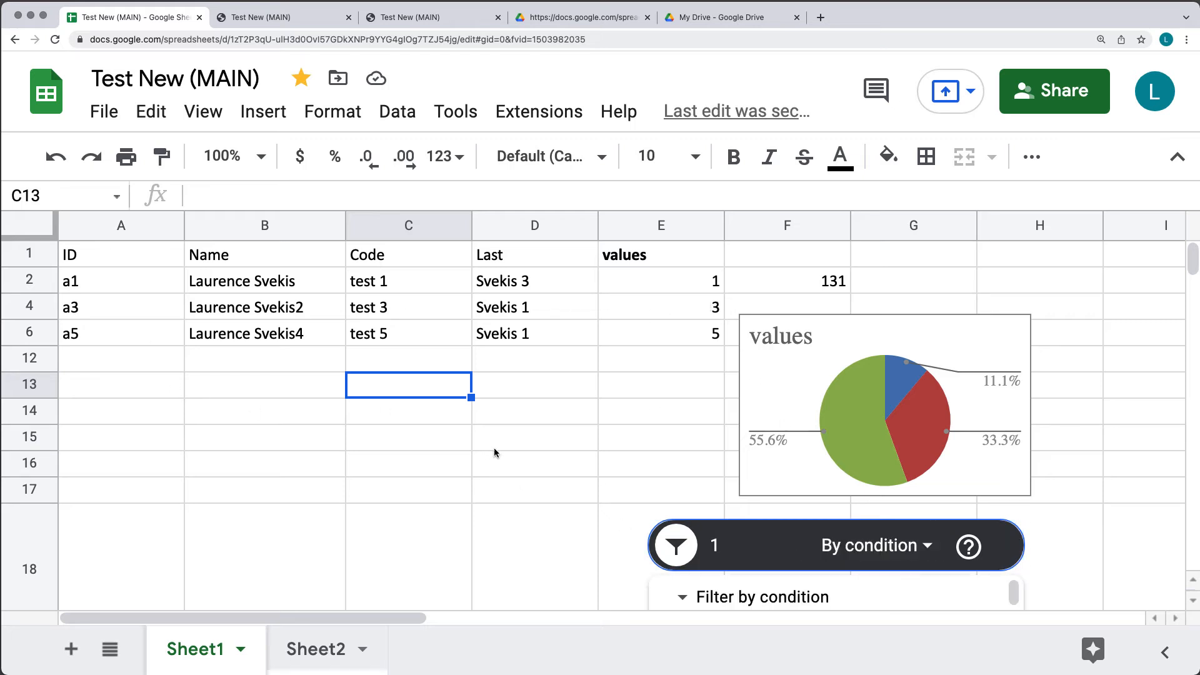
scroll(493, 448, "down", 5)
scroll(787, 473, "down", 5)
left_click(611, 381)
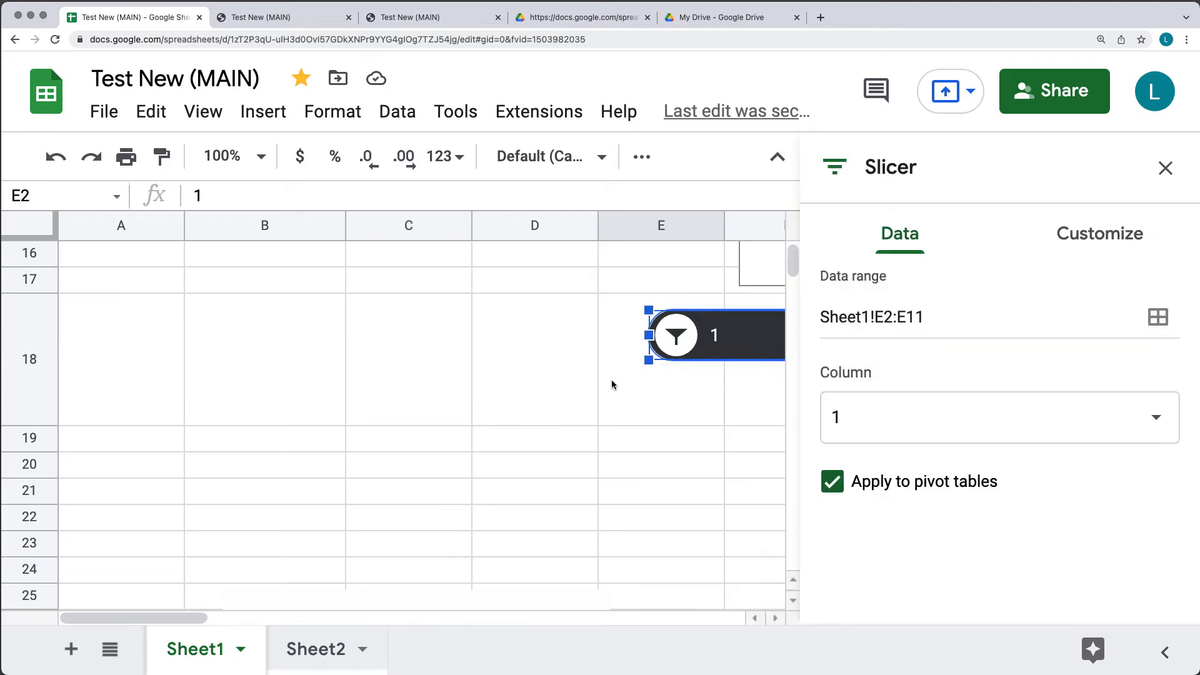
scroll(604, 387, "up", 5)
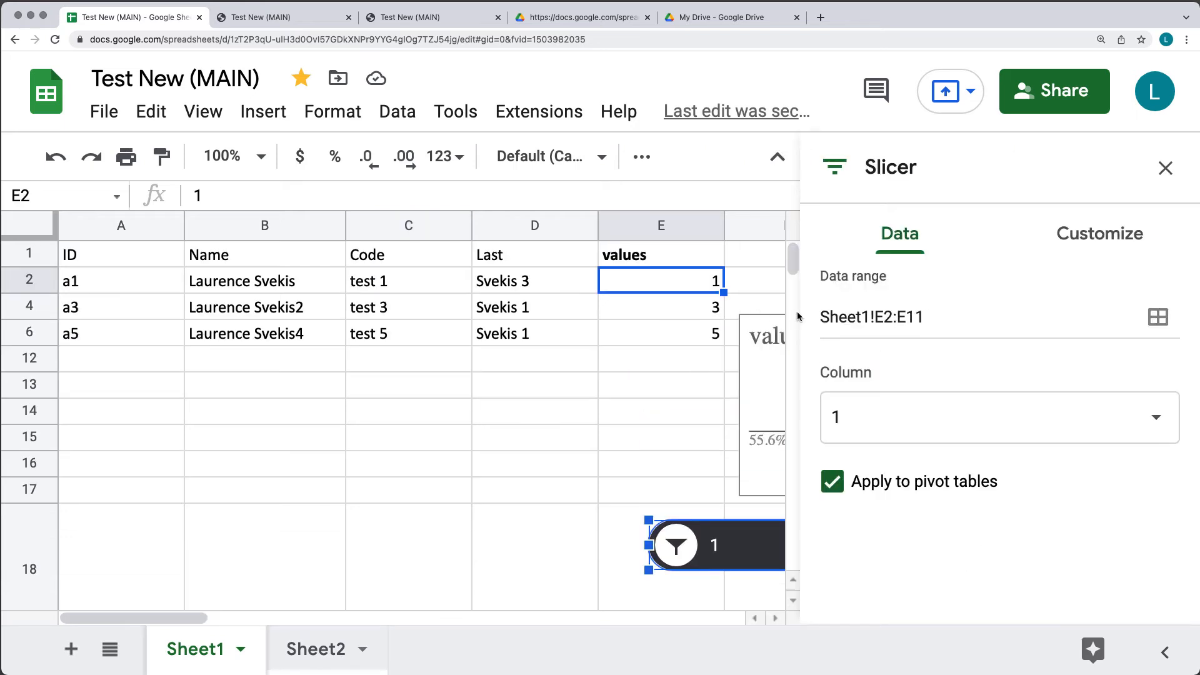
left_click(1090, 238)
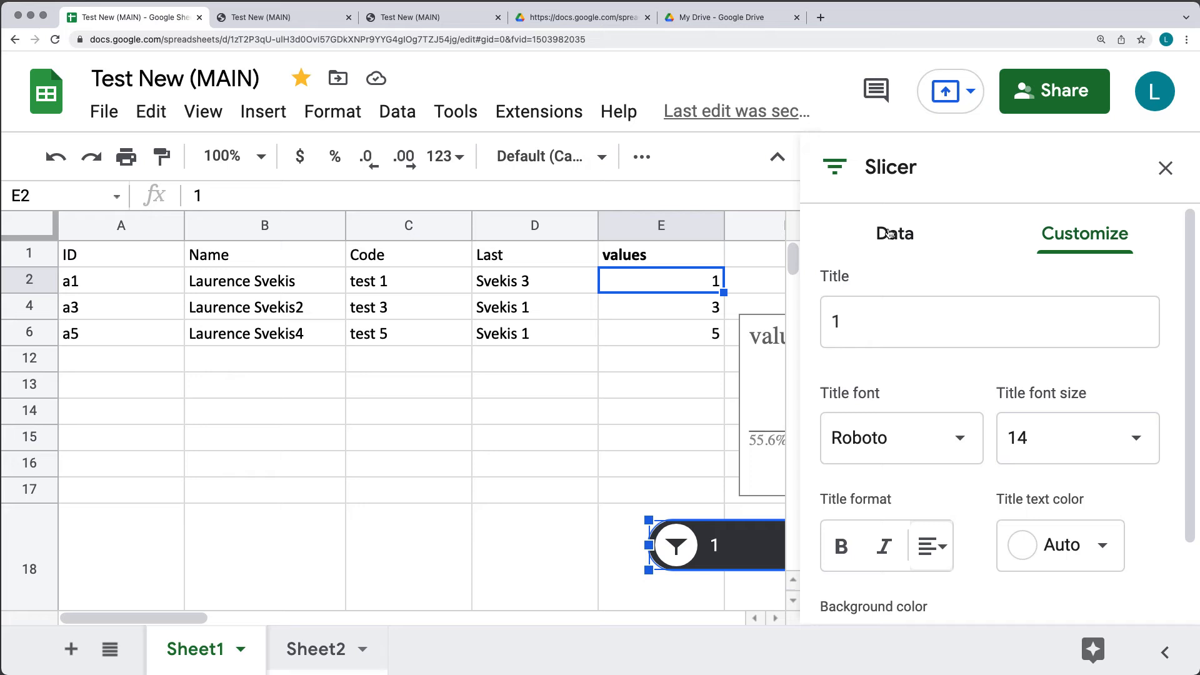
left_click(905, 318)
type("Sliced Chart")
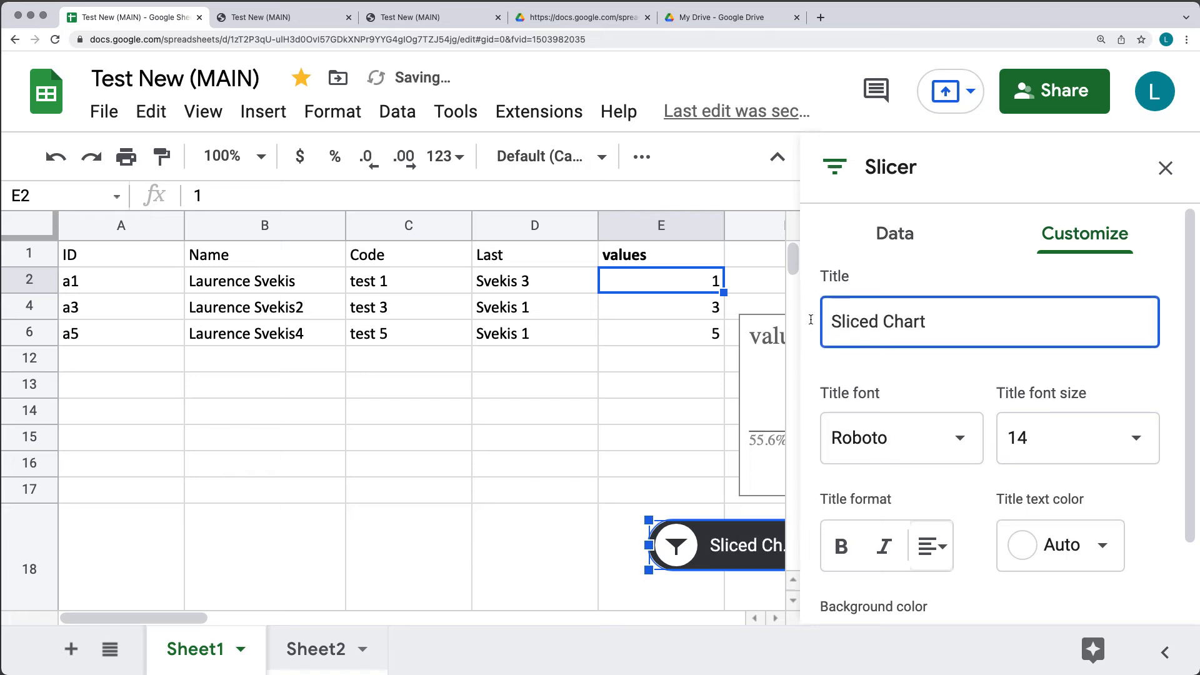
left_click(896, 368)
Set the slicer's title font to Permanent Marker.
scroll(900, 462, "down", 1)
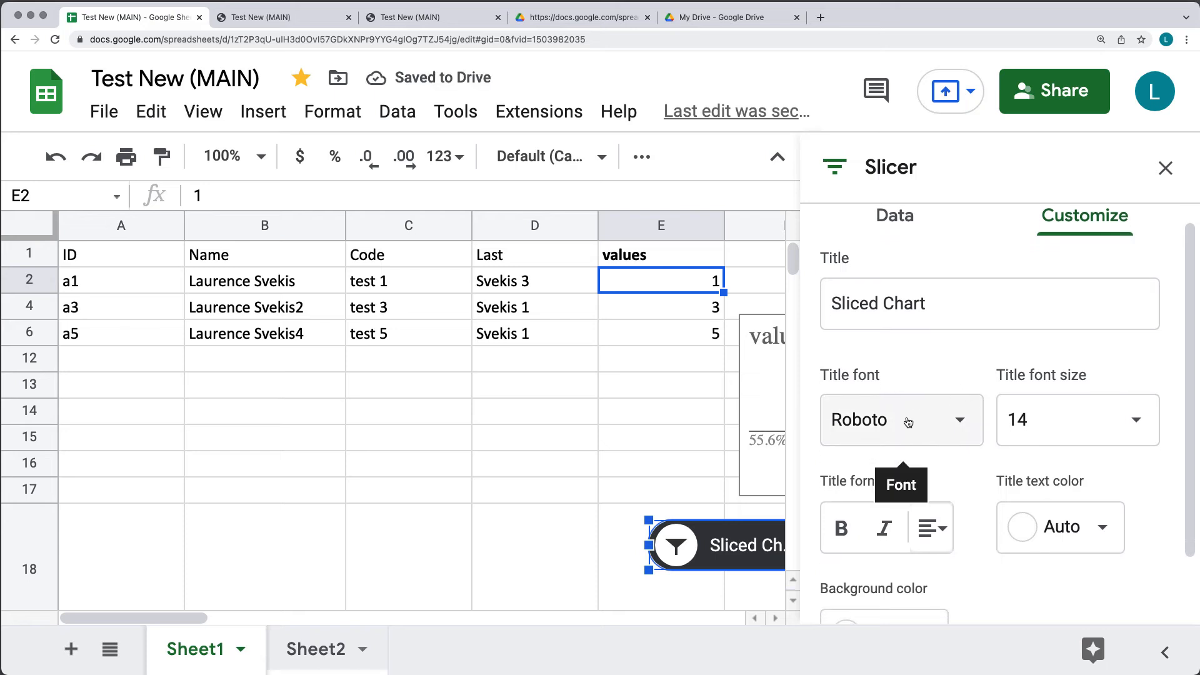
left_click(913, 420)
left_click(930, 251)
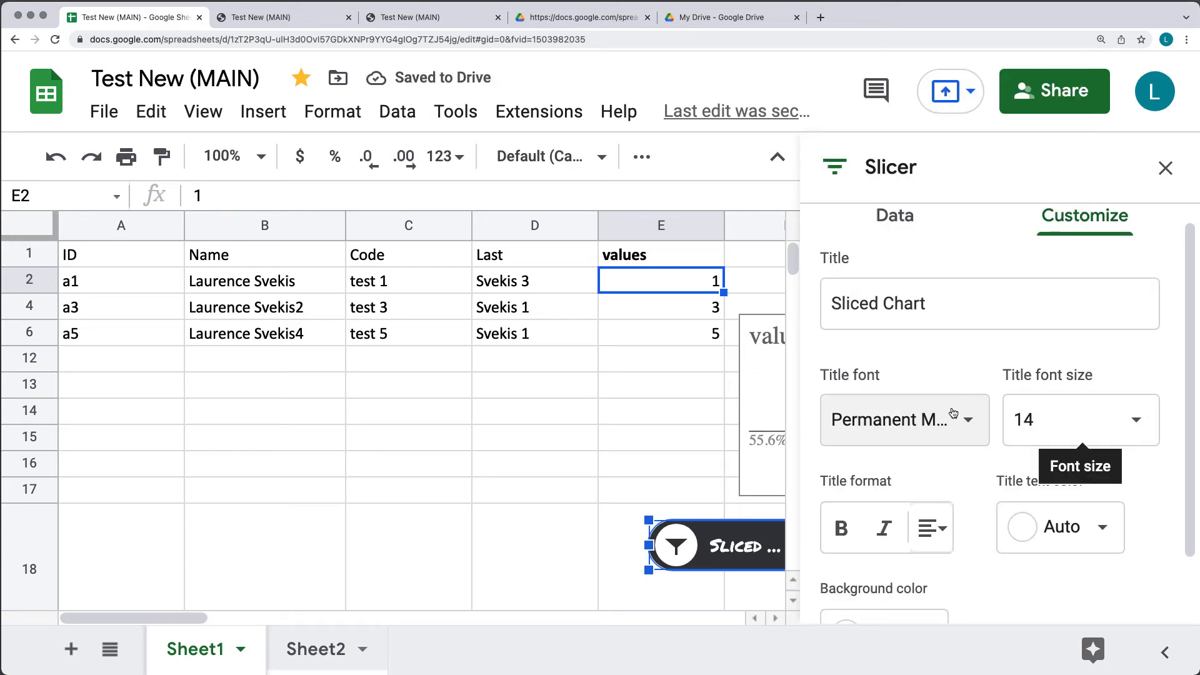
scroll(965, 425, "down", 2)
scroll(993, 485, "up", 3)
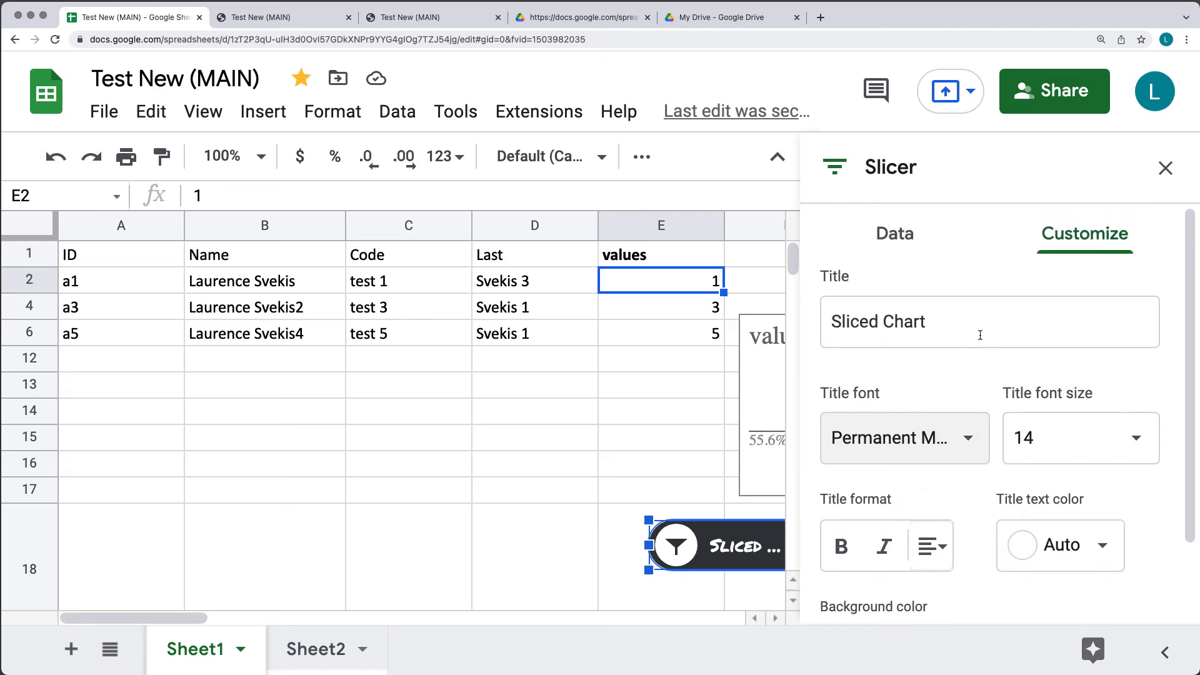
Review the slicer's data range and column options against the values column, and close its settings.
left_click(886, 235)
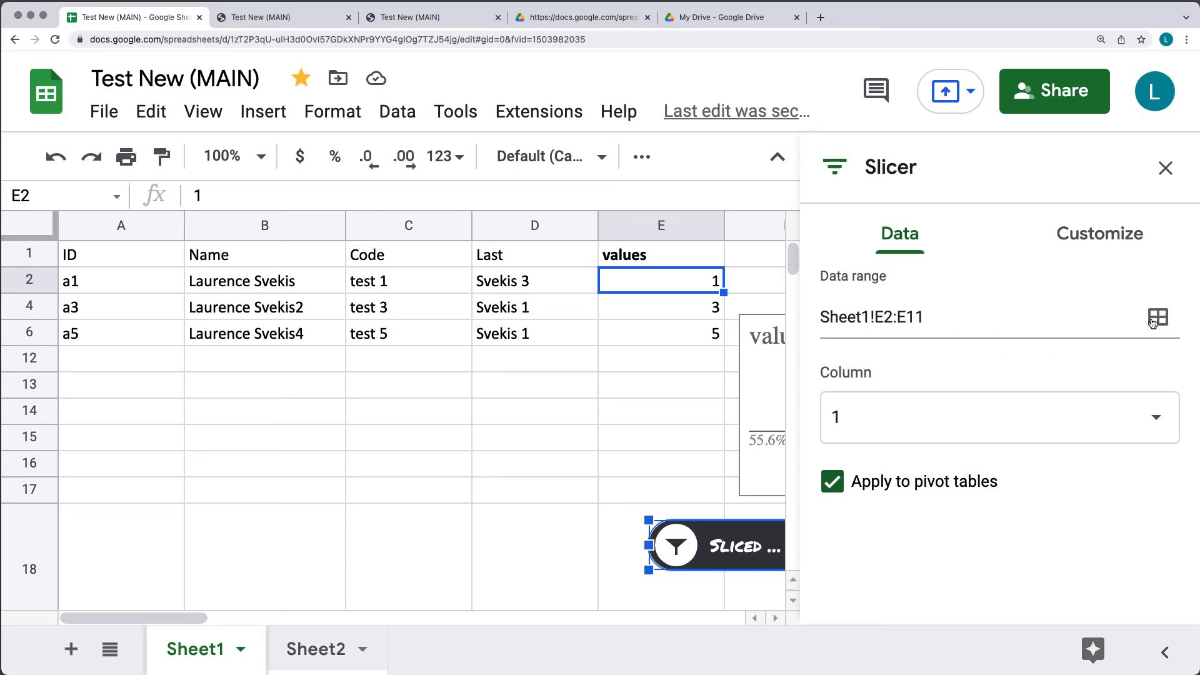
left_click(668, 330)
left_click_drag(667, 330, 663, 275)
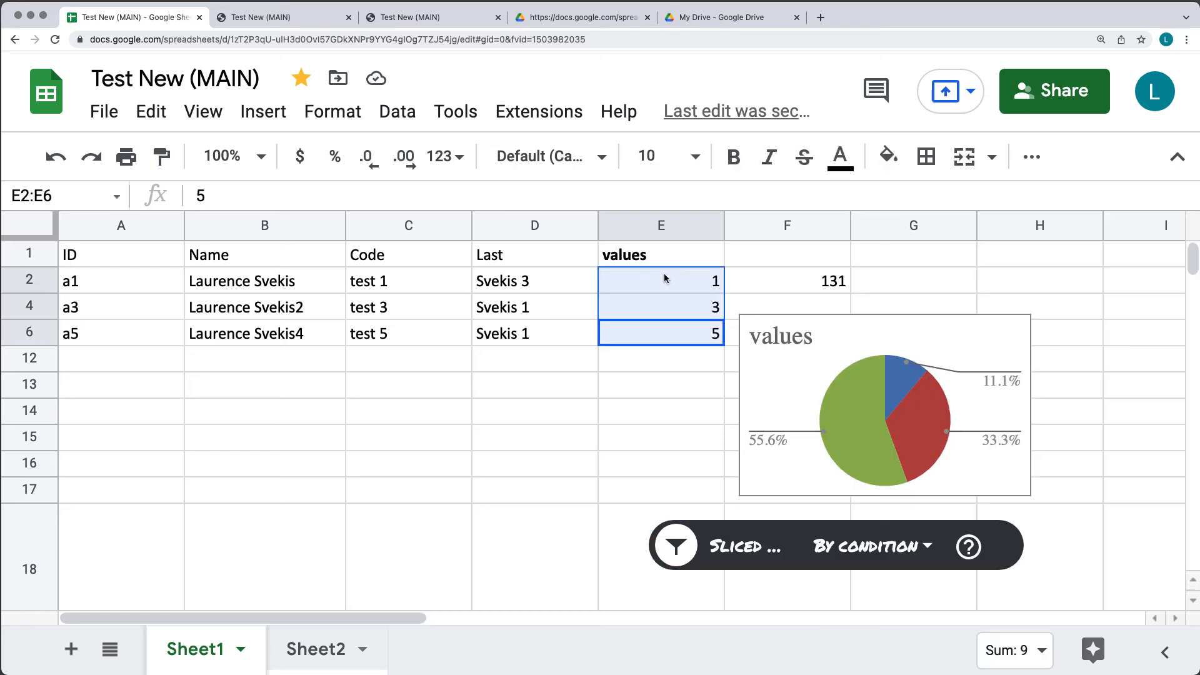
left_click(667, 550)
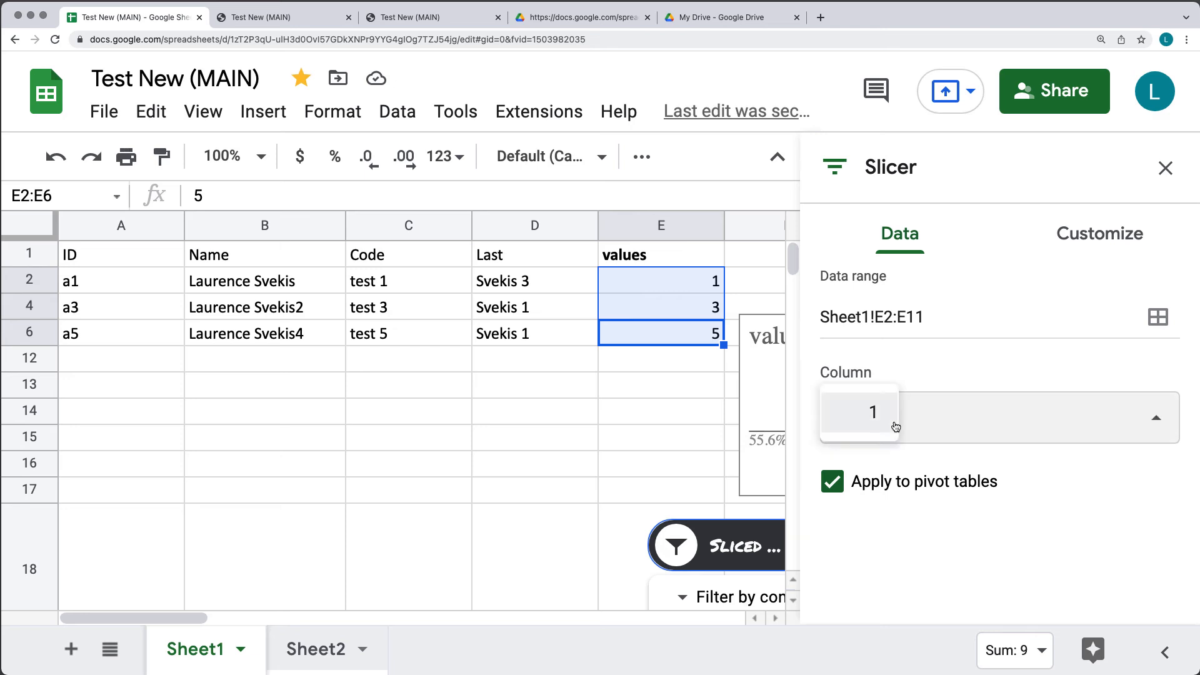
left_click(1123, 426)
left_click(934, 431)
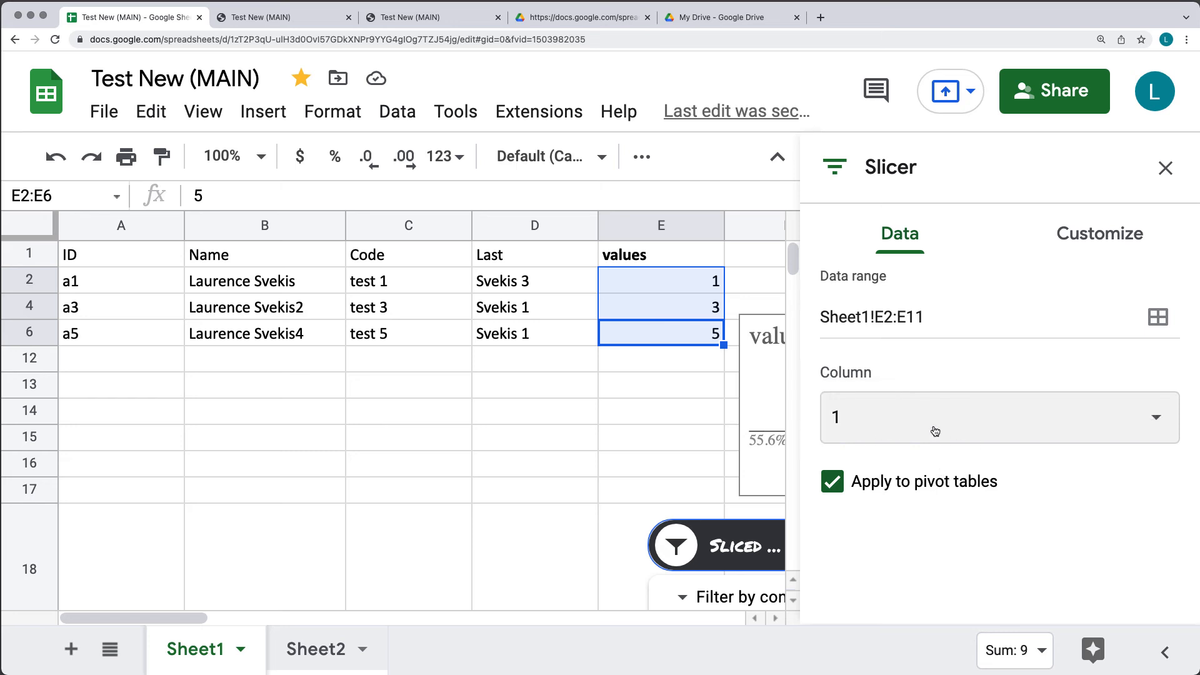
left_click(1165, 168)
Clear all selected values in the Sliced Chart slicer's filter by values.
scroll(1014, 516, "down", 2)
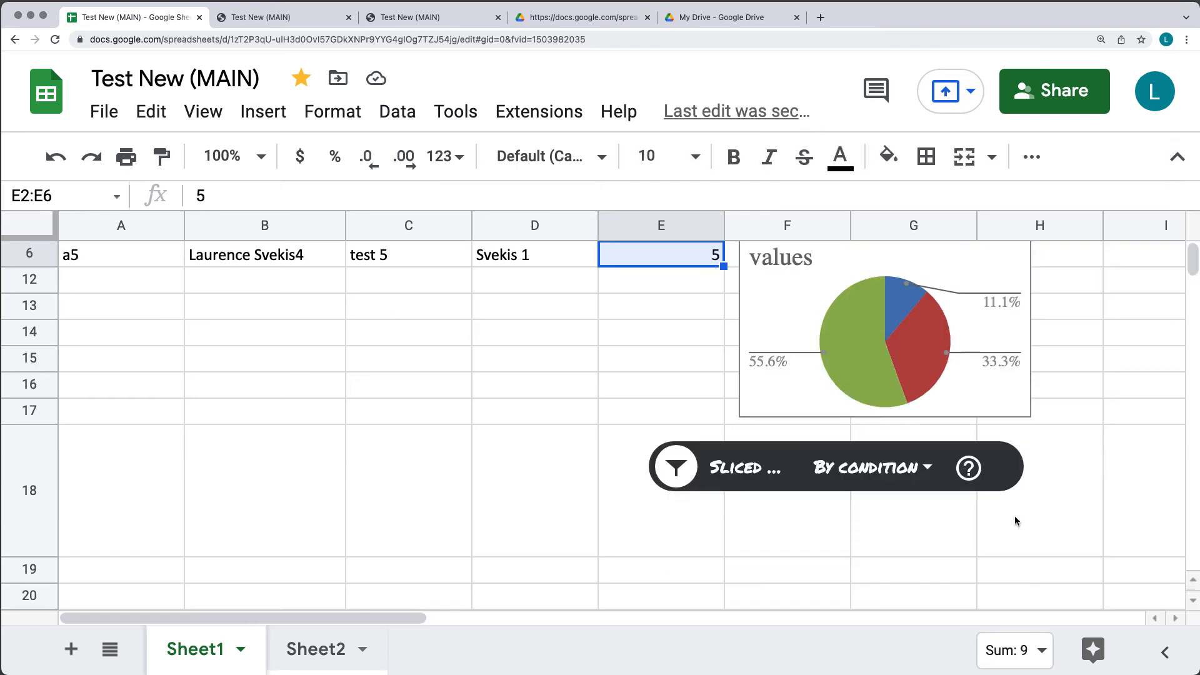
left_click(844, 470)
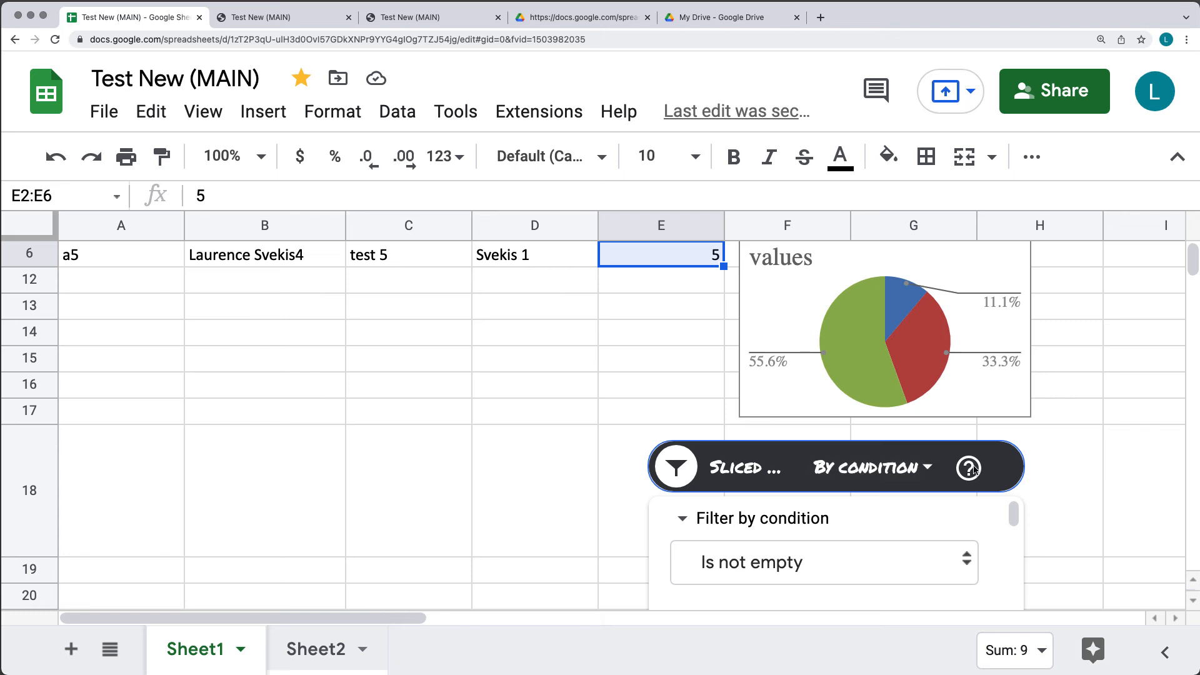
scroll(770, 386, "down", 2)
scroll(804, 409, "down", 3)
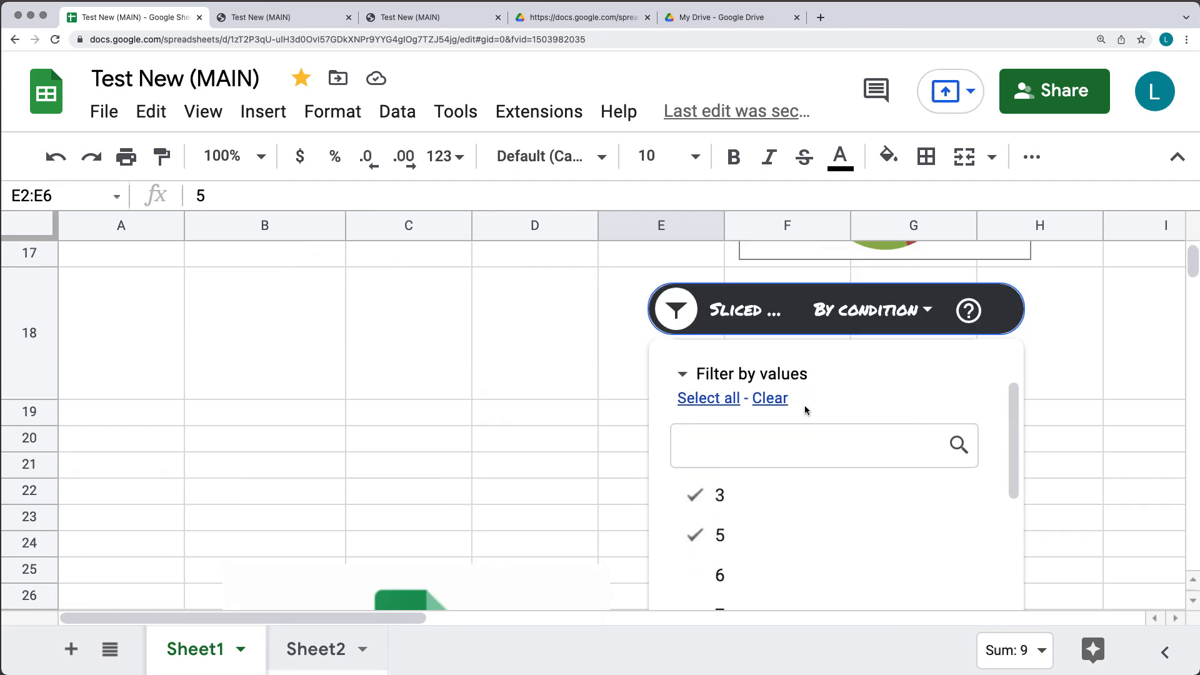
scroll(805, 405, "up", 2)
left_click(769, 487)
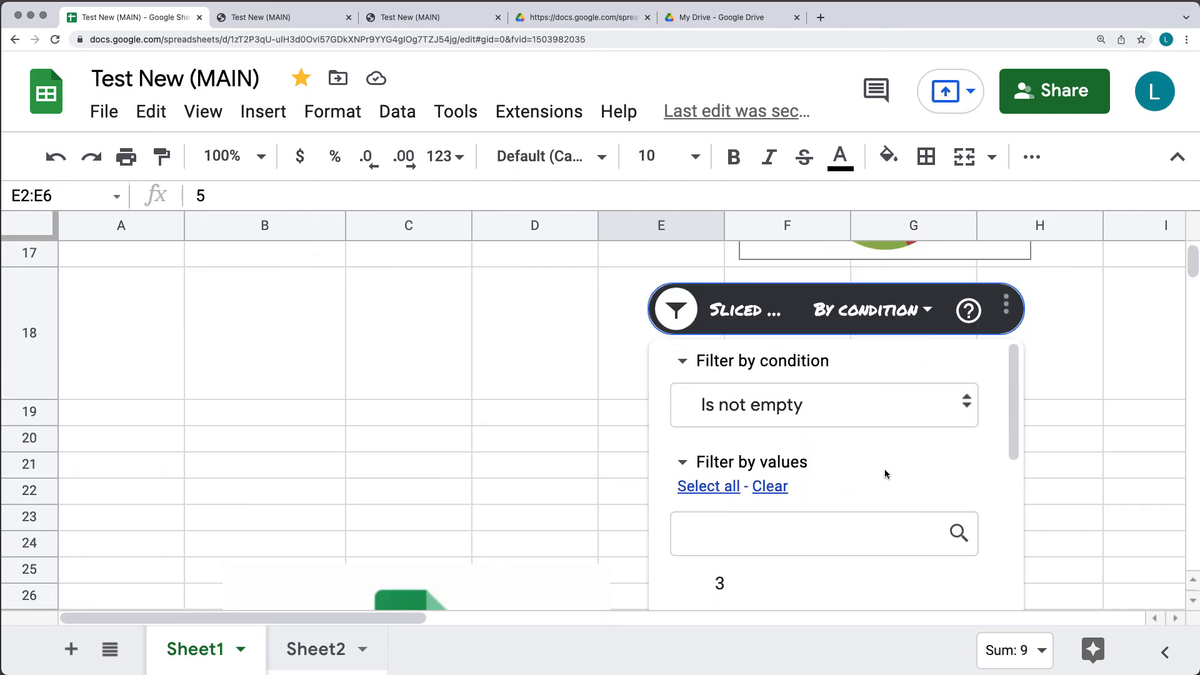
Select the values 3, 5, 6, 7, 45, 50 and 87 in the slicer's filter and apply it.
left_click(721, 600)
scroll(749, 550, "down", 3)
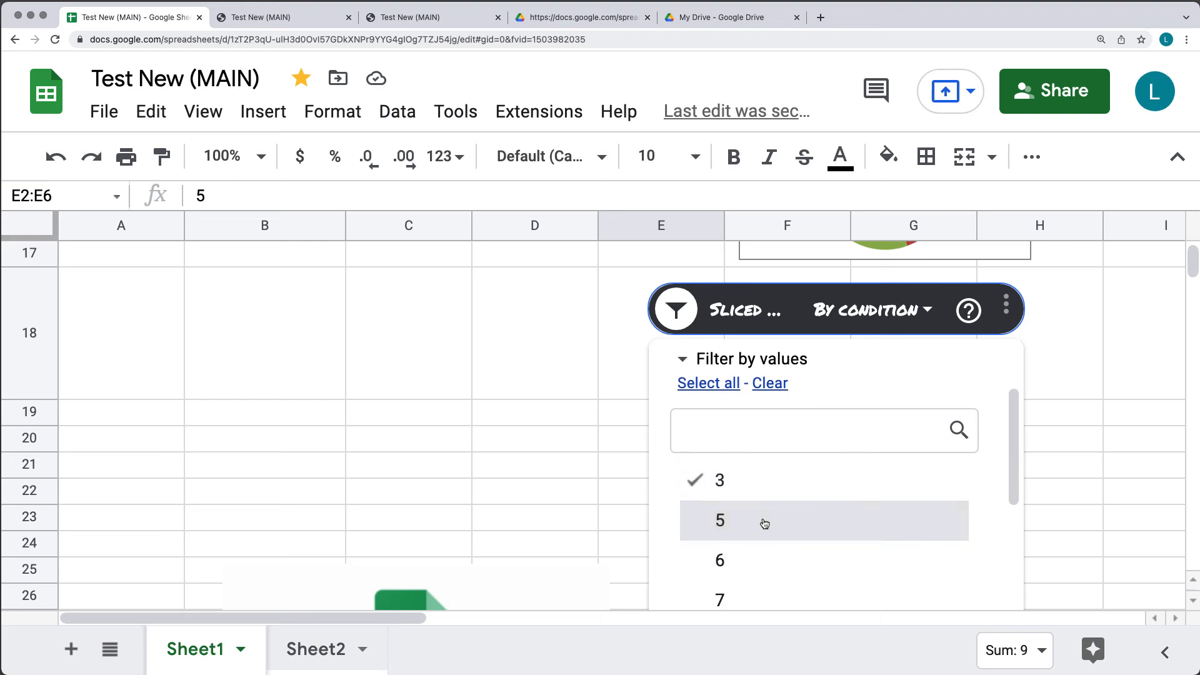
left_click(763, 521)
left_click(748, 561)
scroll(799, 550, "down", 2)
left_click(768, 498)
left_click(750, 587)
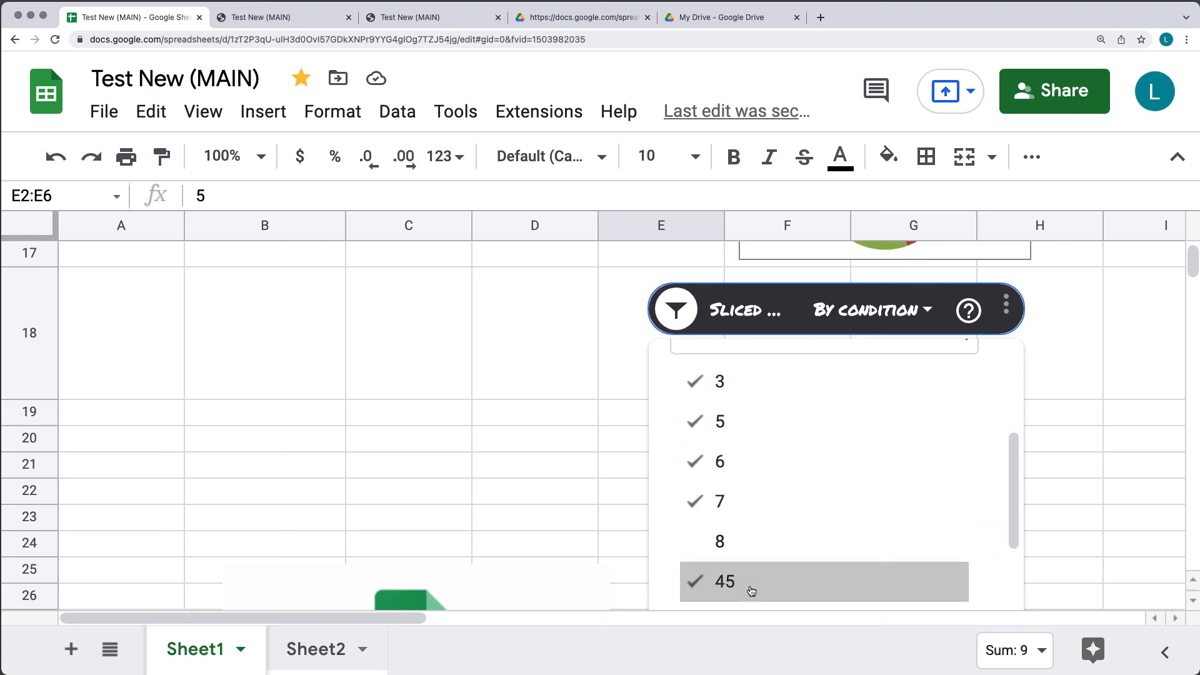
scroll(918, 522, "down", 3)
left_click(725, 462)
left_click(730, 509)
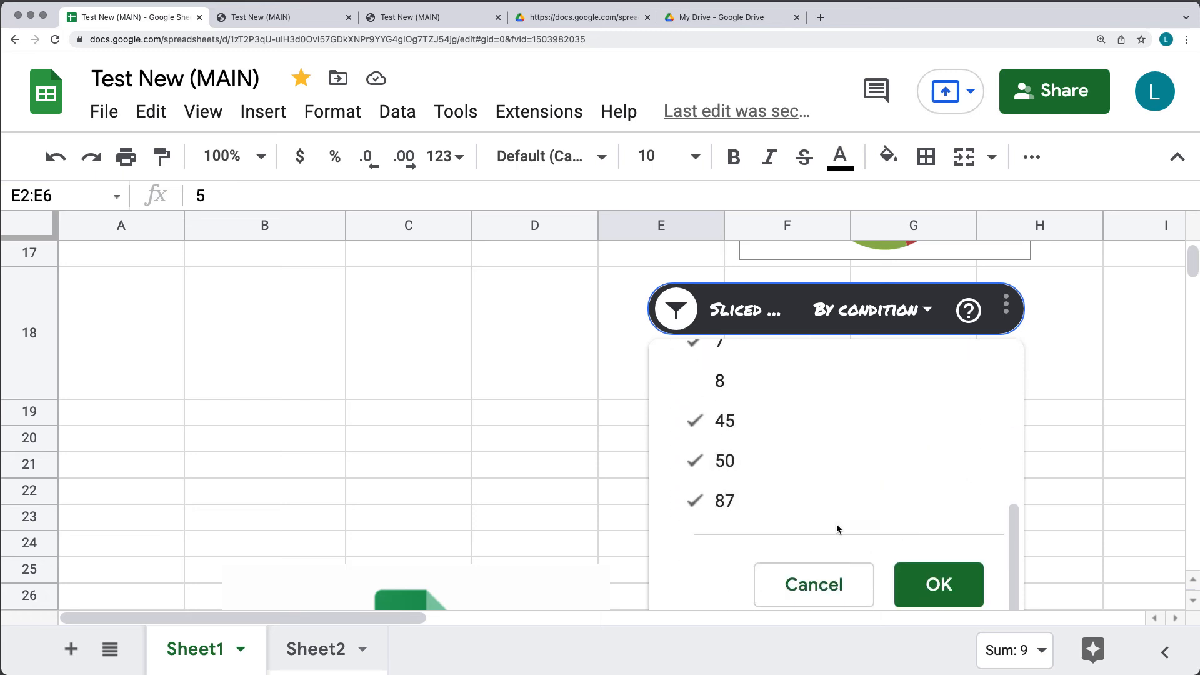
left_click(940, 582)
Move the slicer to just below the data table and the pie chart to the free cells beside the values column.
scroll(691, 471, "up", 5)
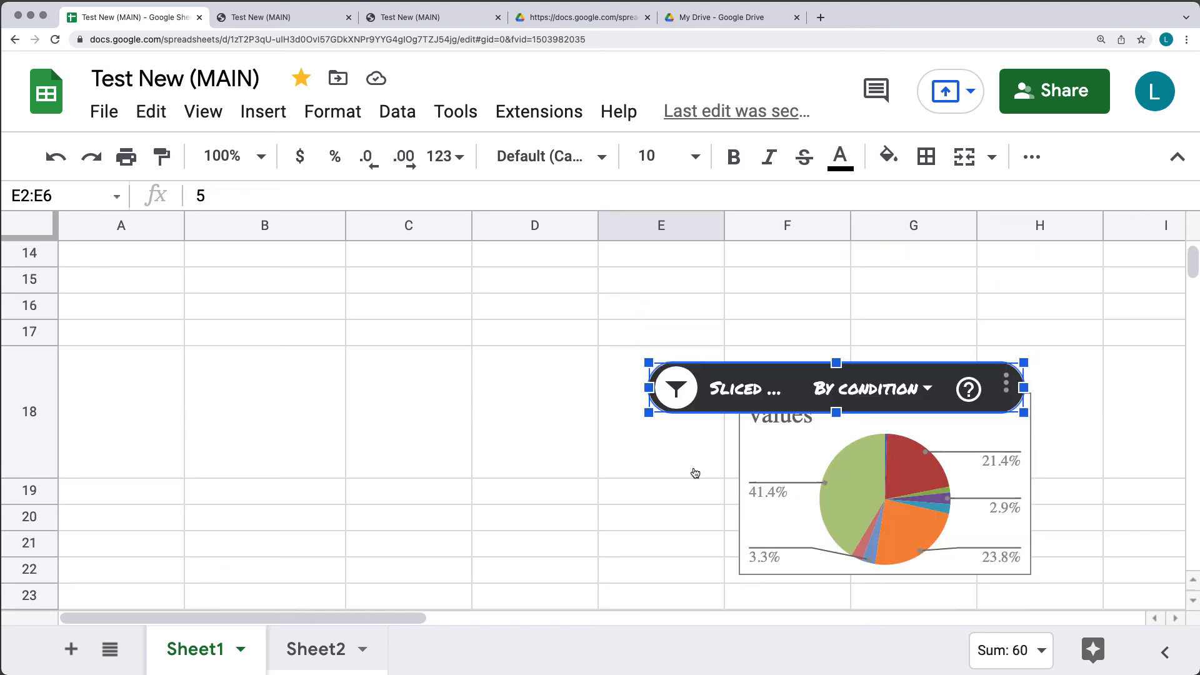
left_click_drag(745, 567, 528, 450)
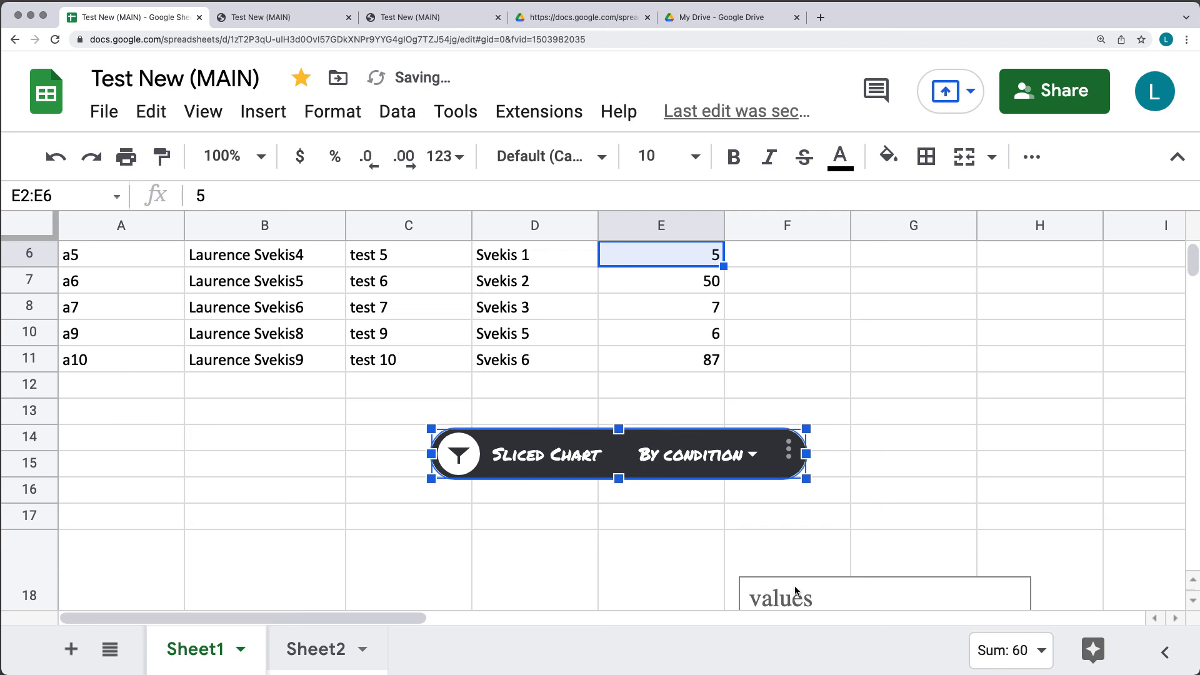
left_click_drag(795, 591, 891, 327)
scroll(863, 336, "up", 5)
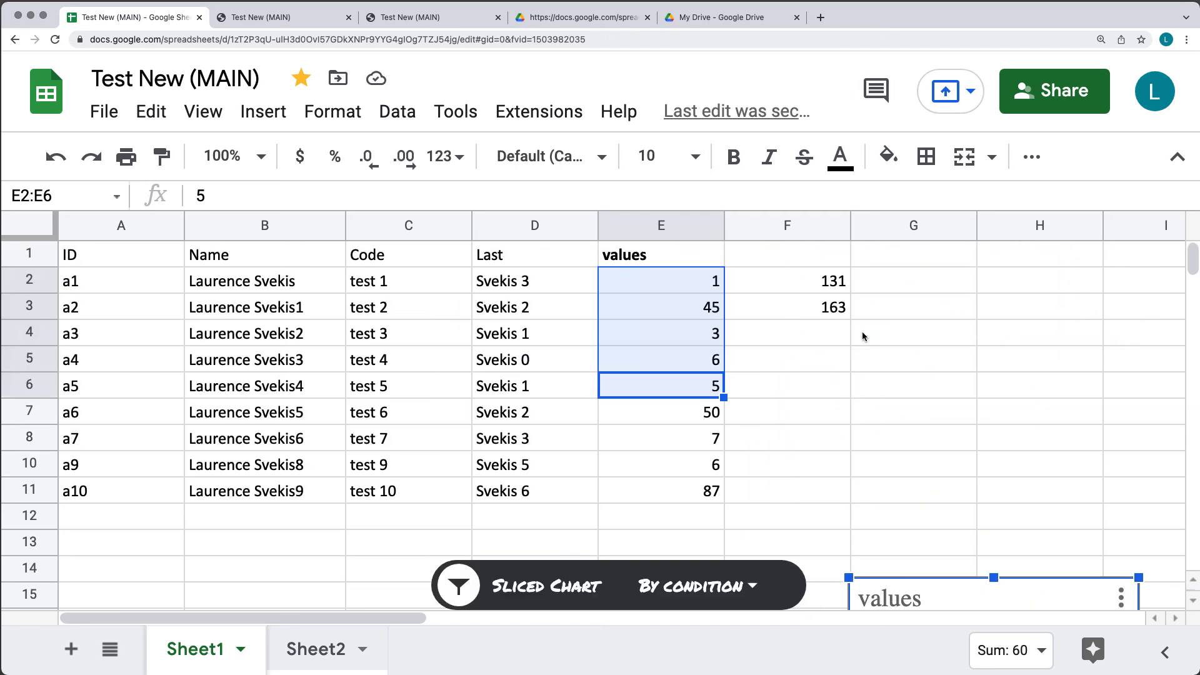
left_click_drag(794, 479, 787, 368)
left_click(1143, 410)
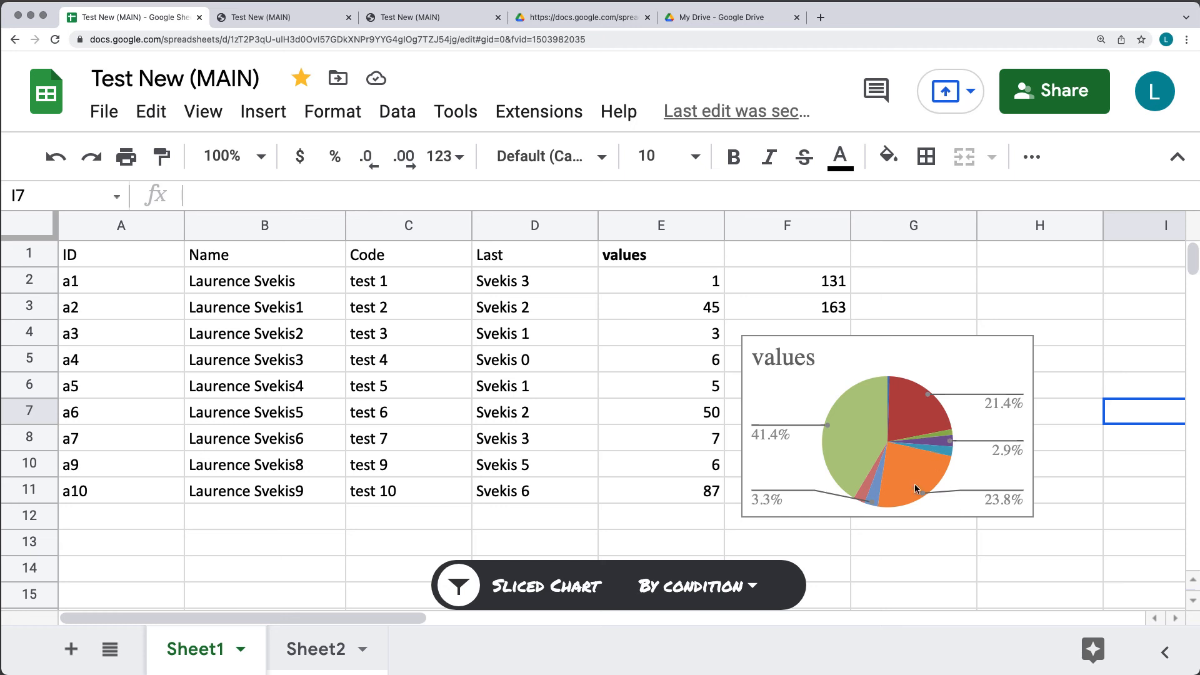
Delete the Sliced Chart slicer from the sheet.
left_click(535, 586)
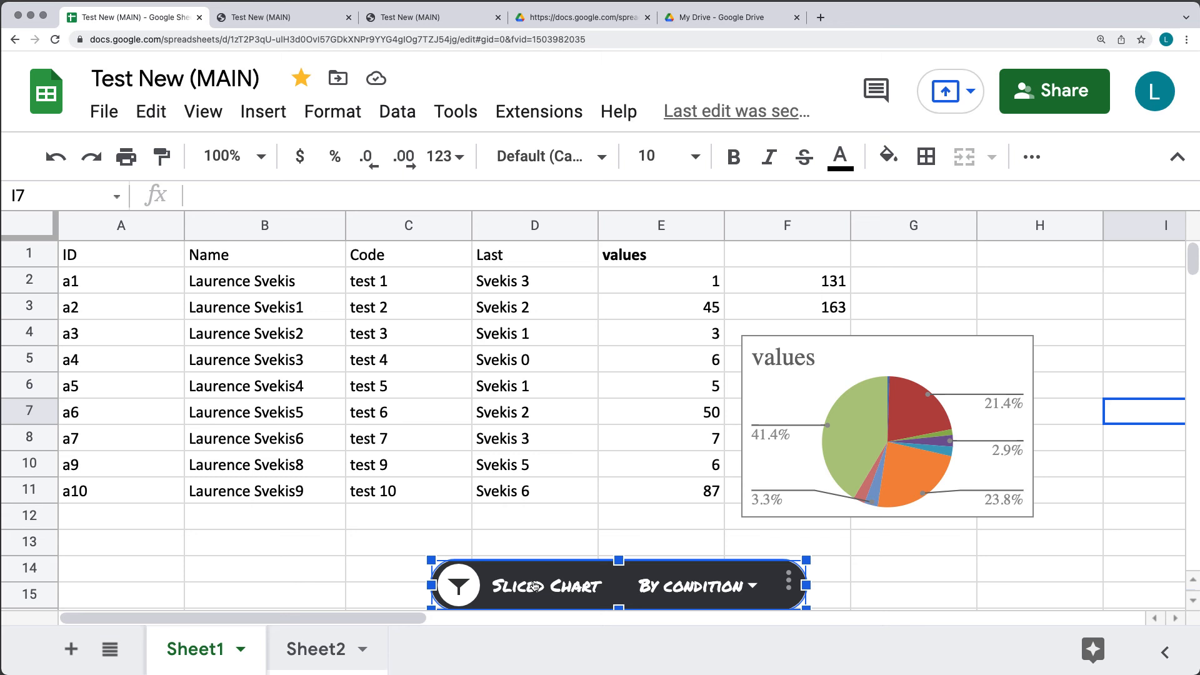
left_click(789, 581)
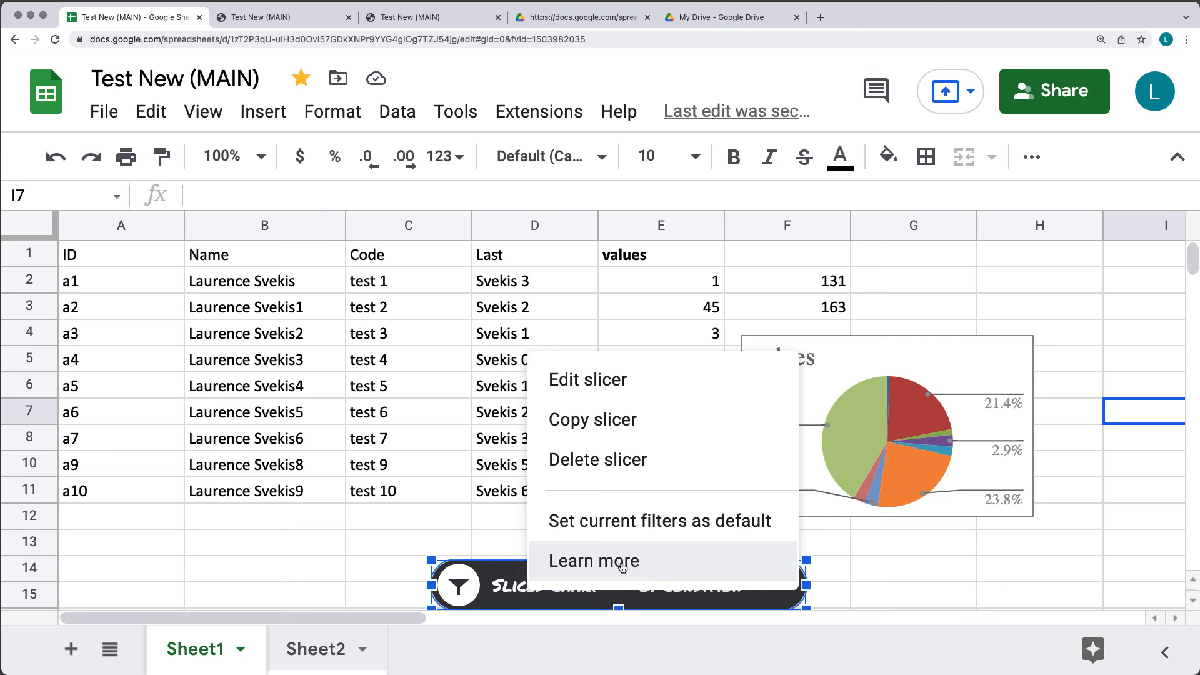
left_click(641, 458)
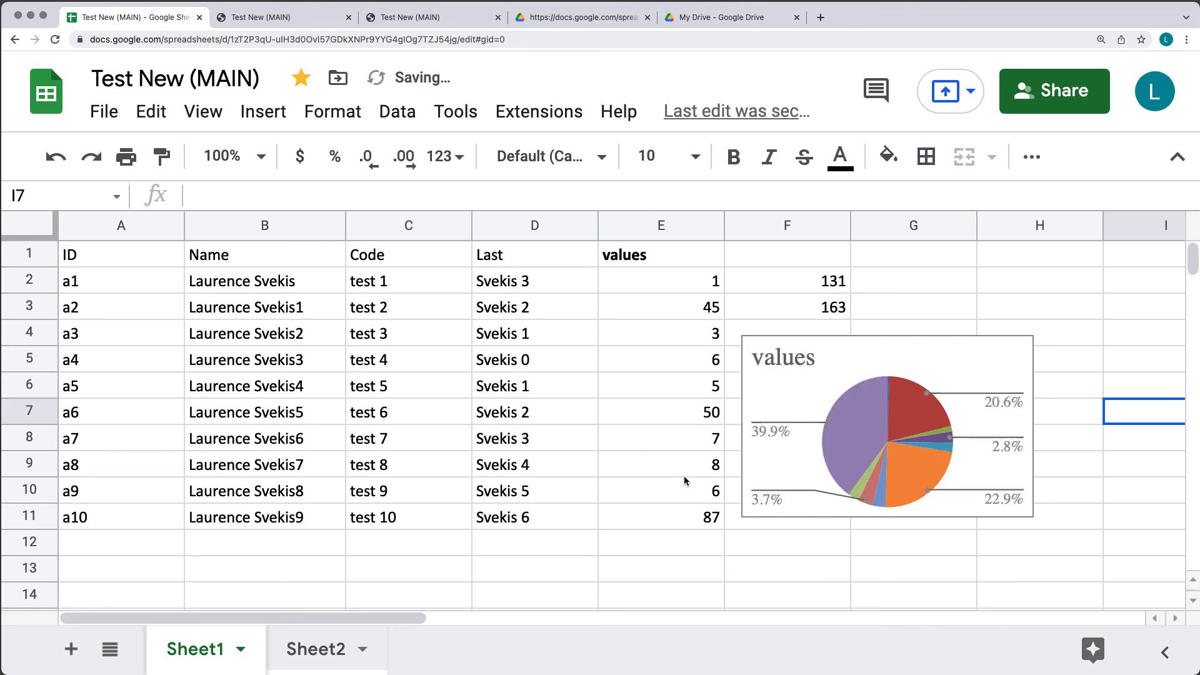